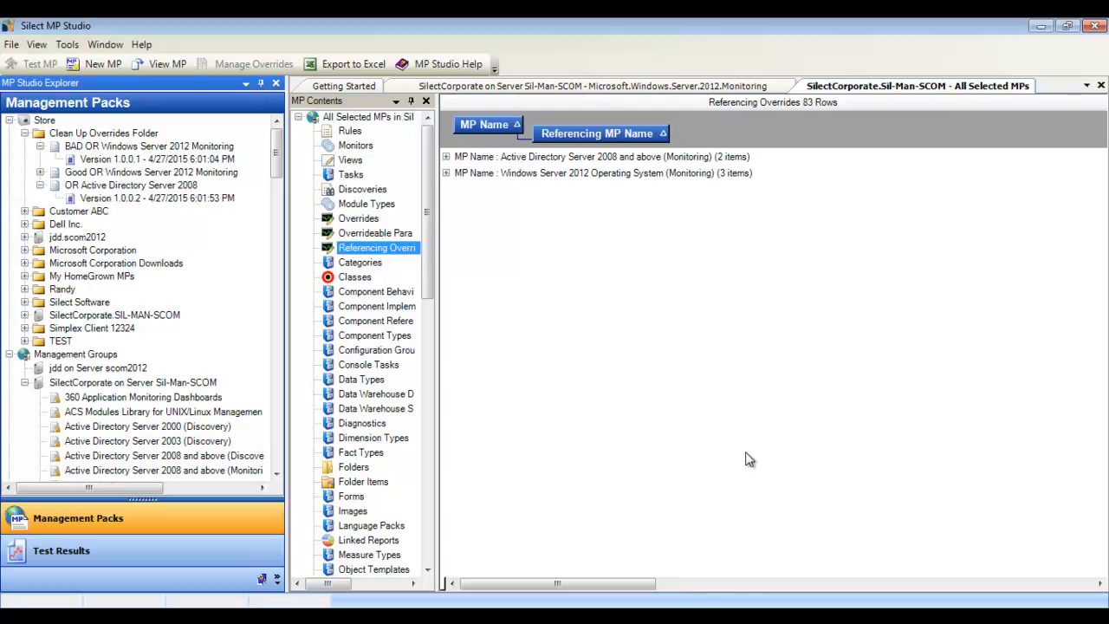
pyautogui.rightClick(184, 385)
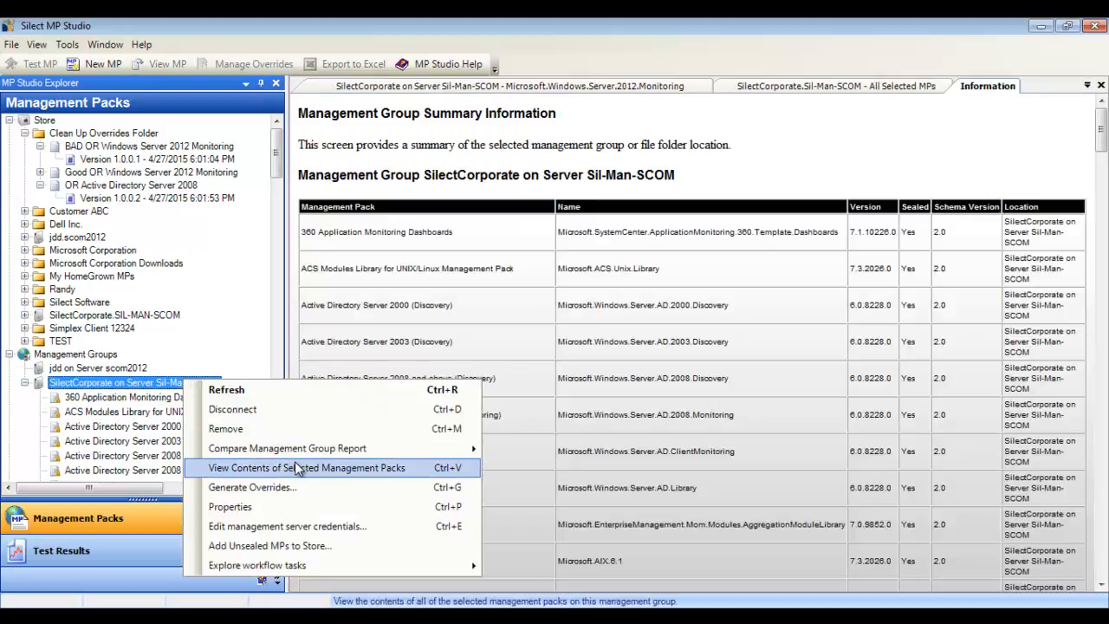
pyautogui.click(416, 467)
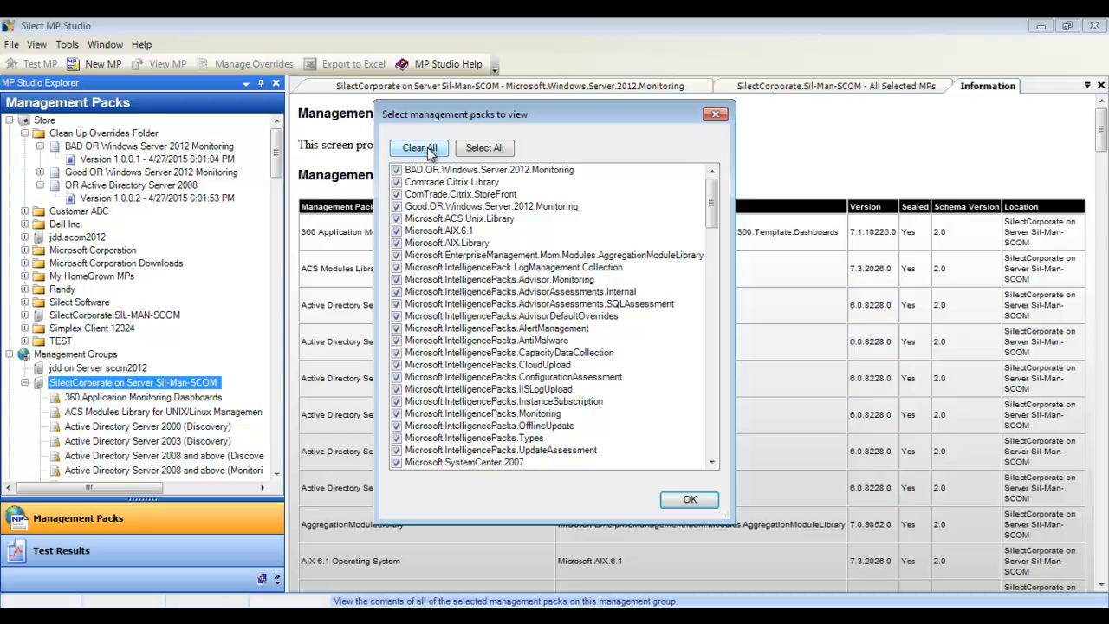
pyautogui.click(721, 115)
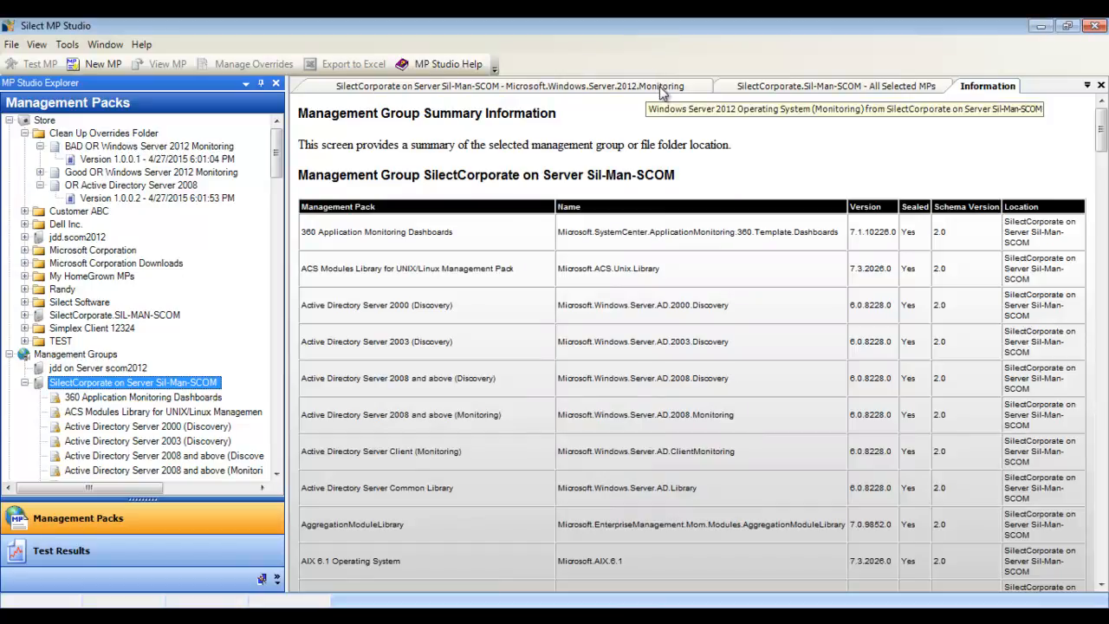
# Step: In the All Selected MPs view, expand the Active Directory Server 2008 and above and Windows Server 2012 Operating System groups of referencing overrides
pyautogui.click(768, 86)
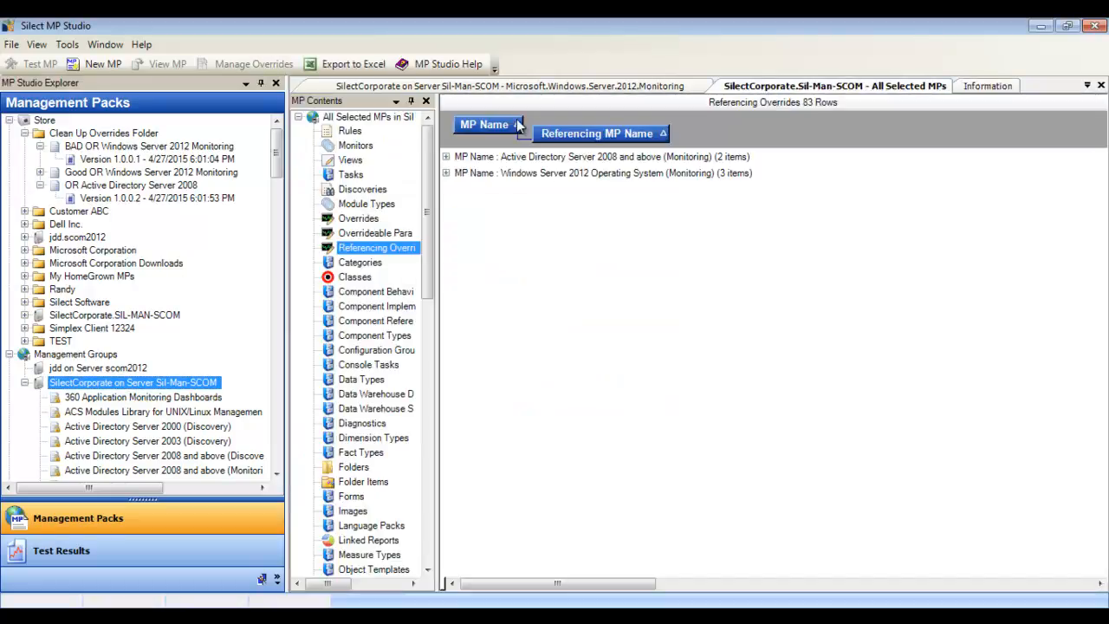
pyautogui.moveTo(438, 148); pyautogui.dragTo(511, 148)
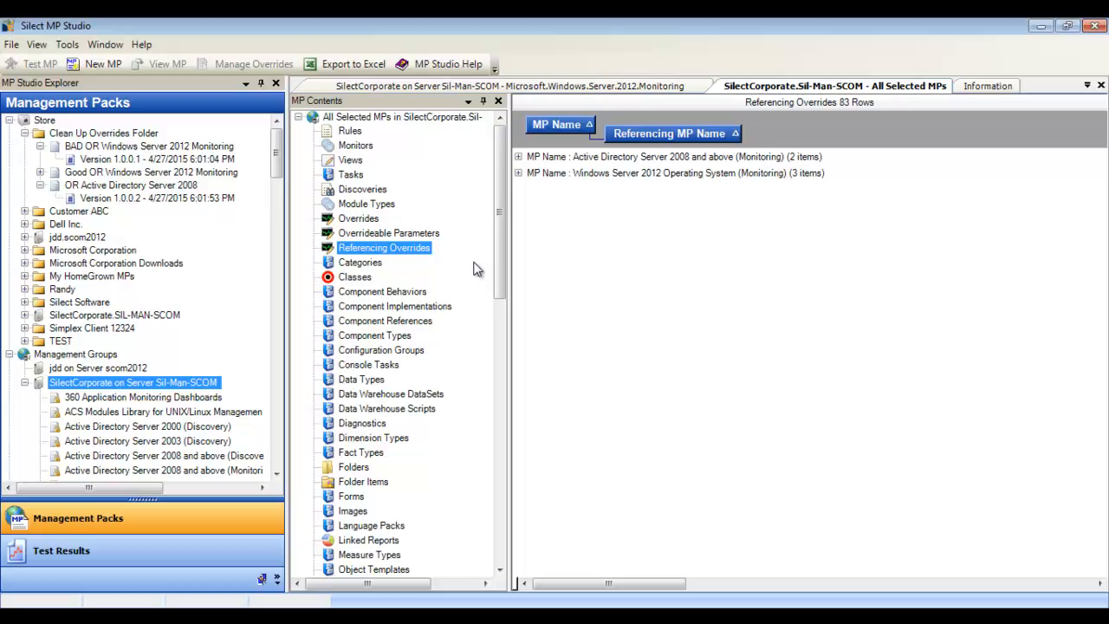
pyautogui.click(518, 157)
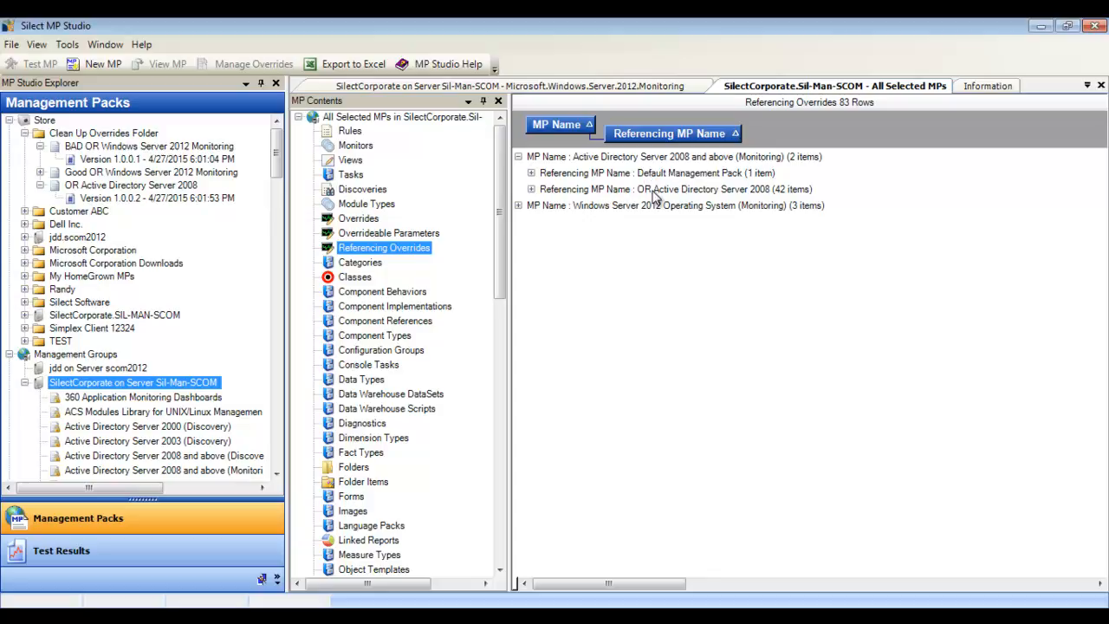
pyautogui.click(518, 205)
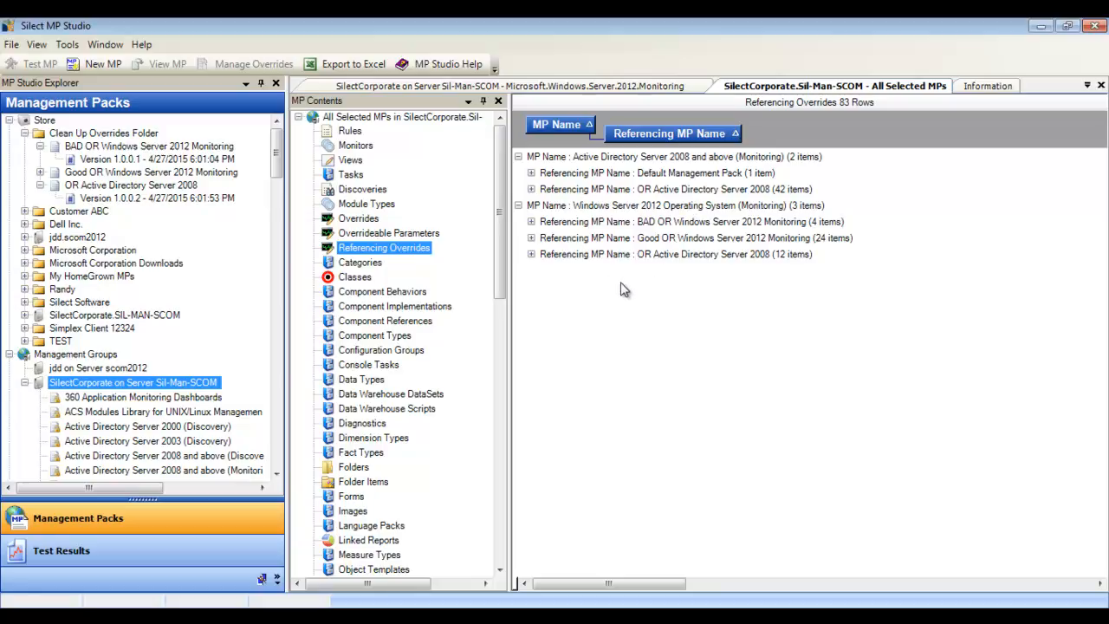
# Step: Examine the overrides of each referencing pack under Windows Server 2012 Operating System (Monitoring), collapsing each list again
pyautogui.click(531, 221)
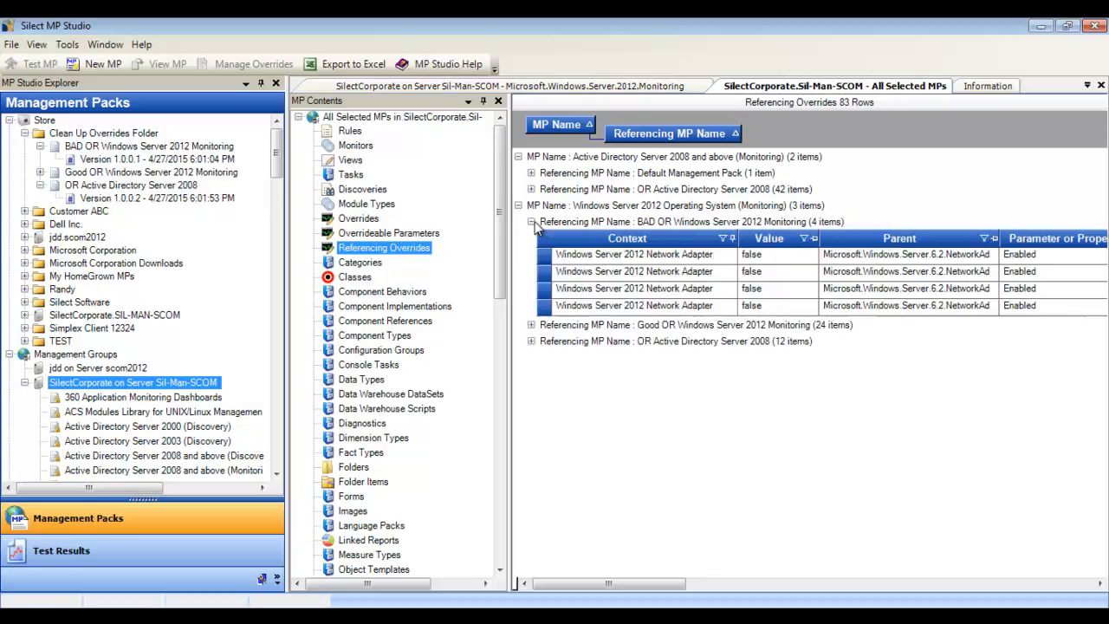
pyautogui.click(531, 222)
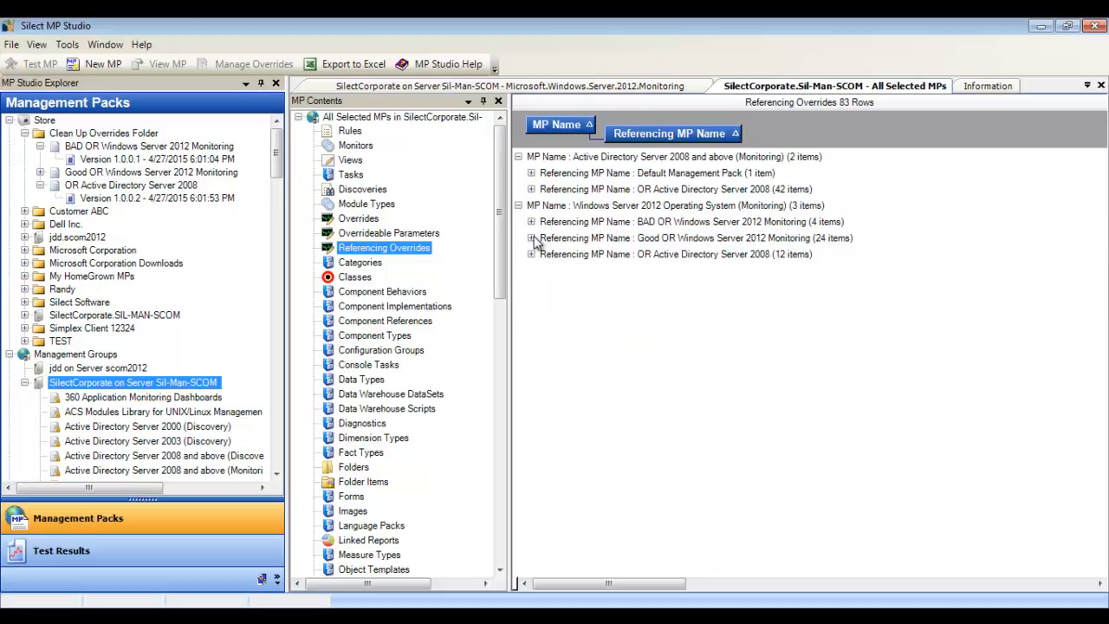
pyautogui.click(531, 239)
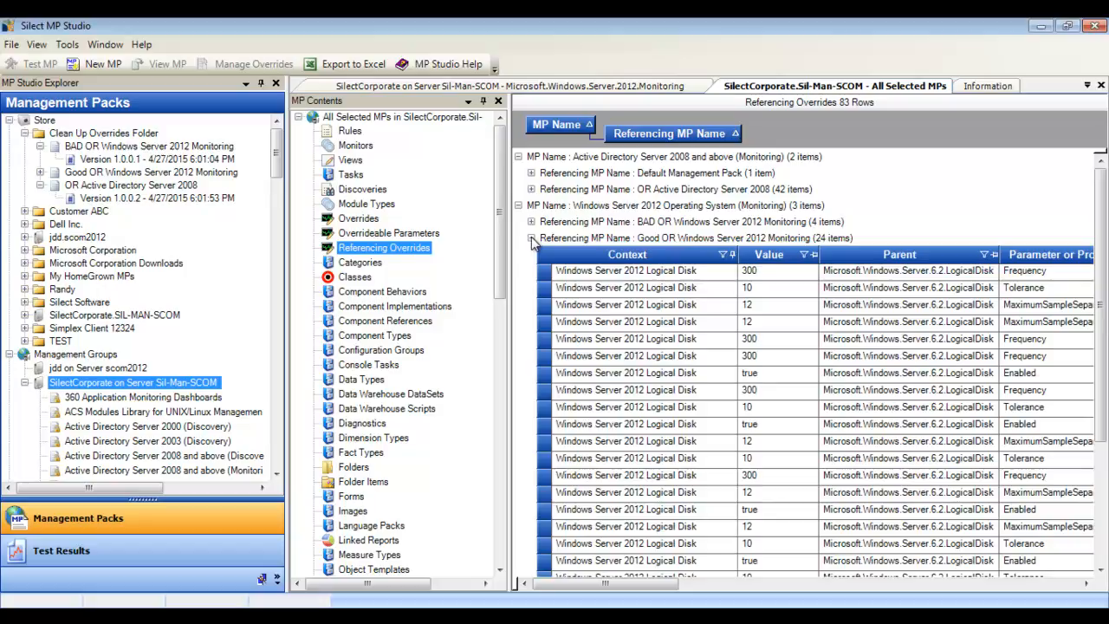
pyautogui.click(531, 238)
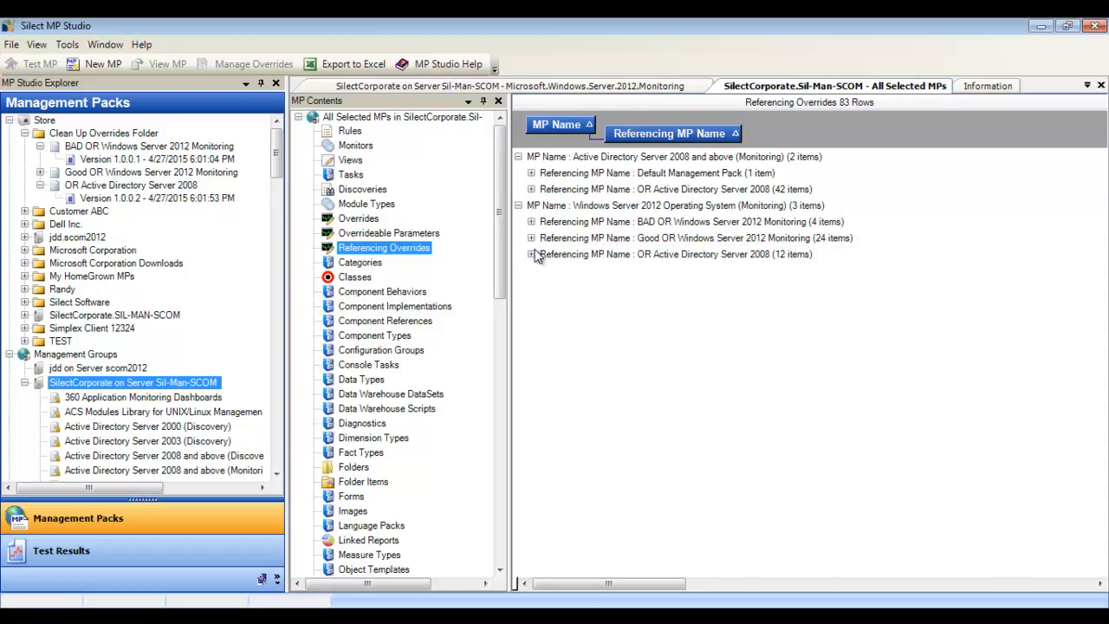
pyautogui.click(531, 254)
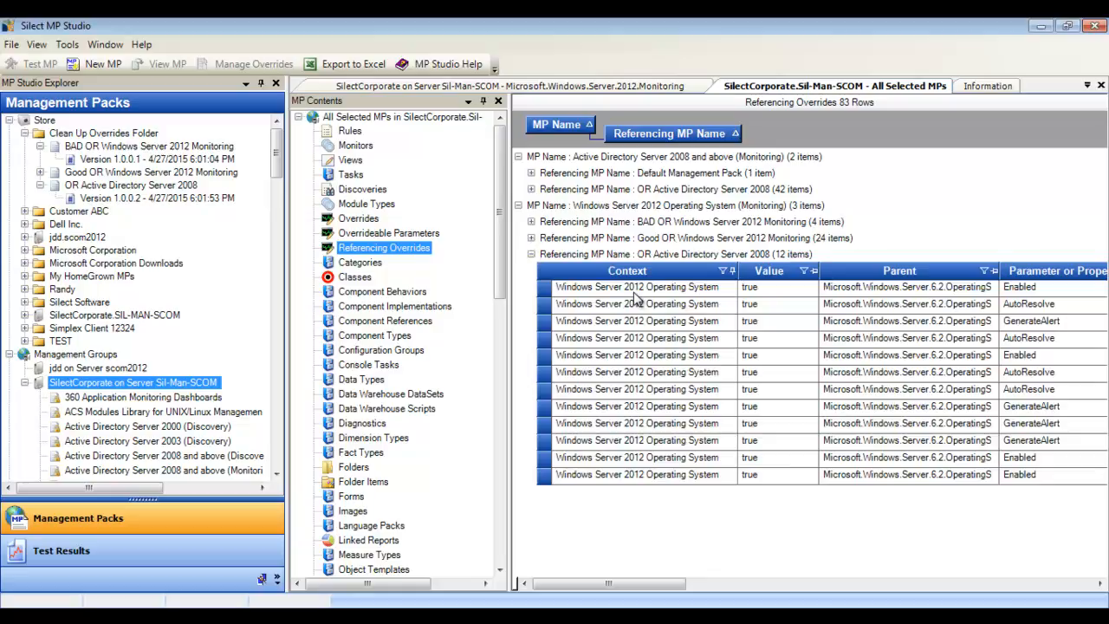
pyautogui.click(531, 254)
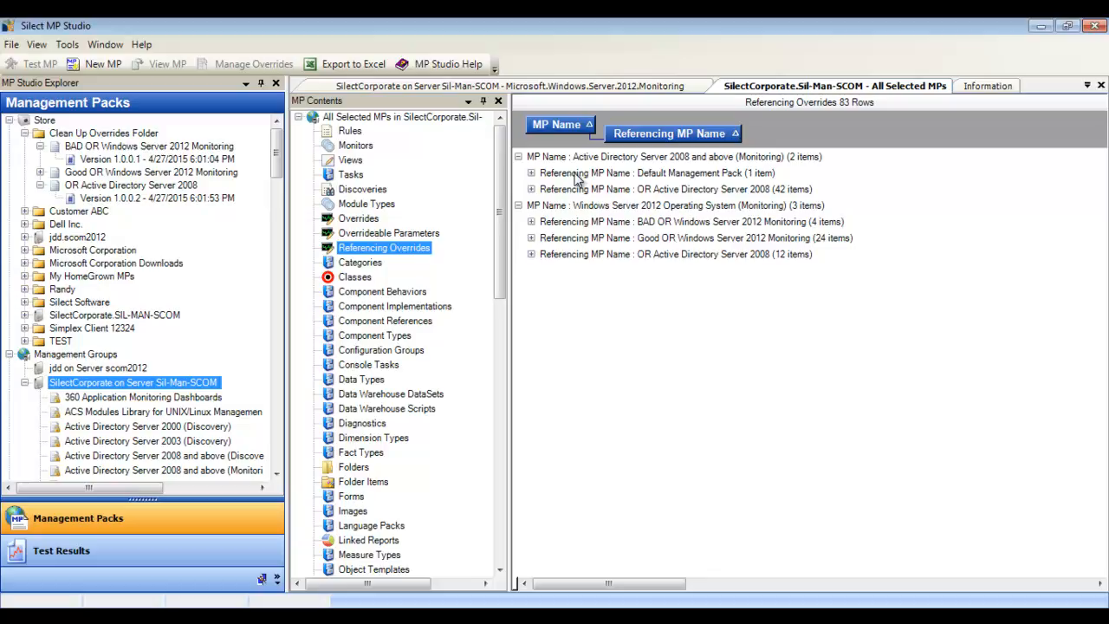
# Step: Group the referencing overrides of the Microsoft.Windows.Server.2012.Monitoring pack by Referencing MP Name
pyautogui.click(575, 88)
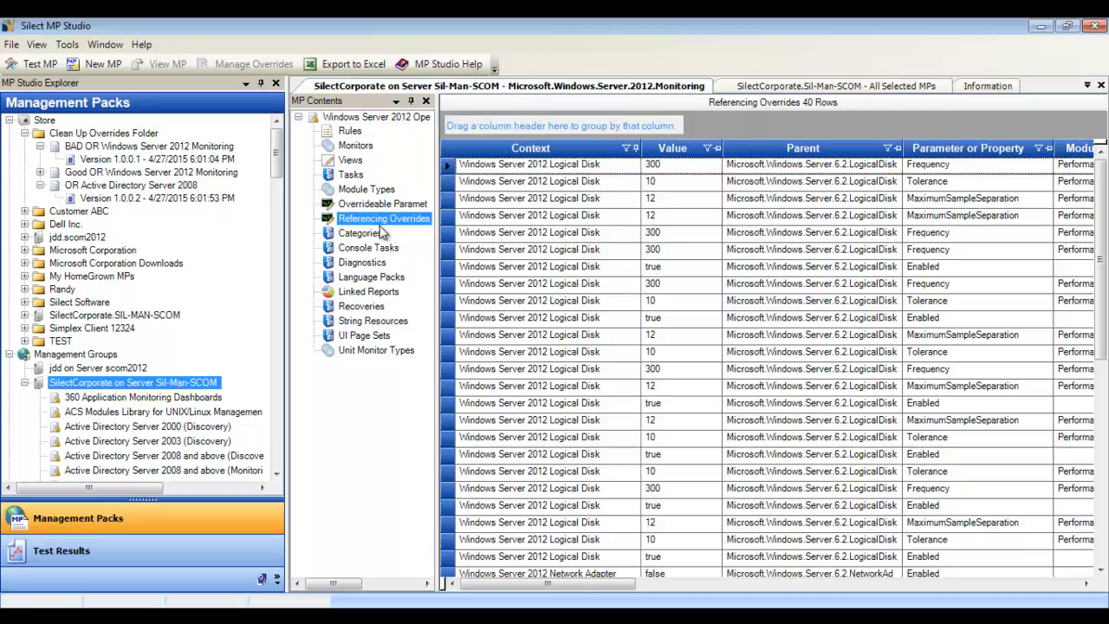
pyautogui.moveTo(601, 587); pyautogui.dragTo(1074, 592)
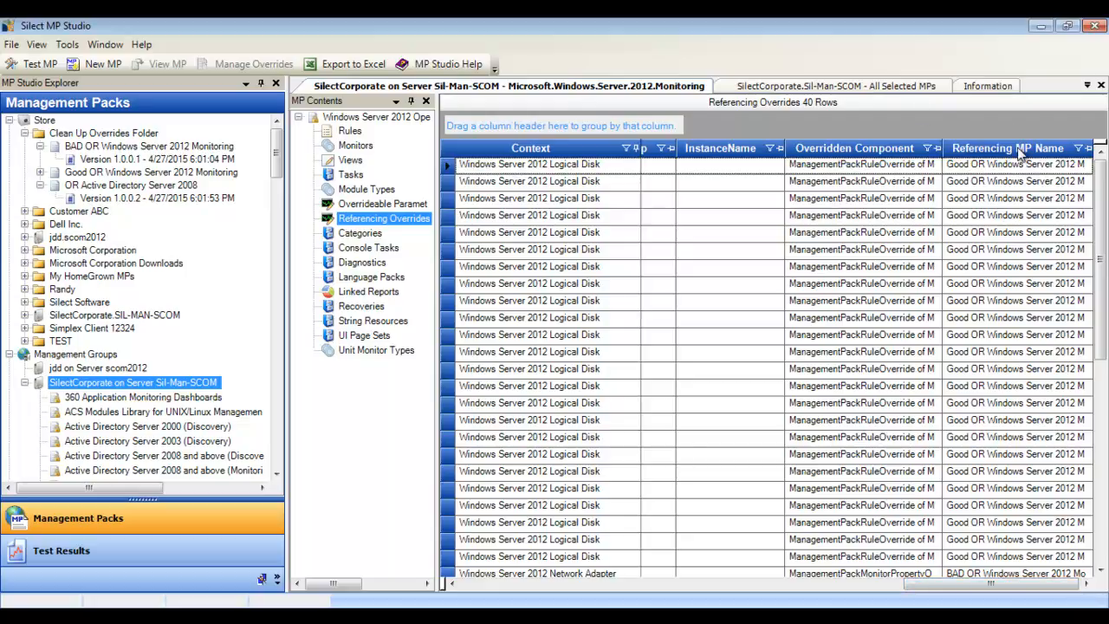
pyautogui.moveTo(1021, 152); pyautogui.dragTo(496, 126)
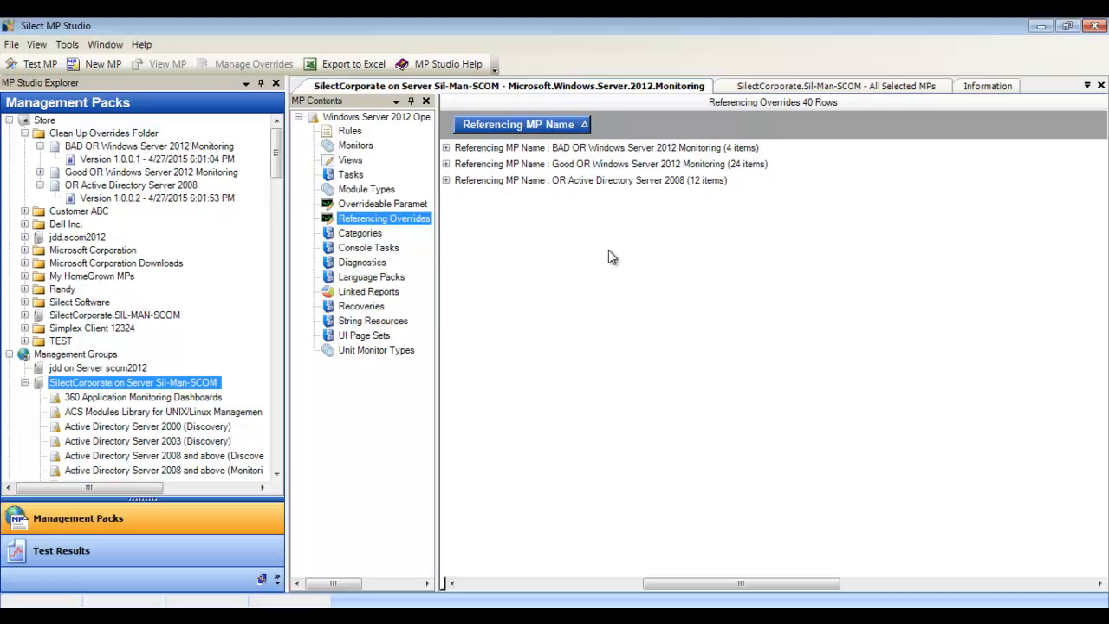
# Step: Examine the grouped overrides from OR Active Directory Server 2008 and Good OR Windows Server 2012 Monitoring, collapsing both groups again
pyautogui.click(446, 181)
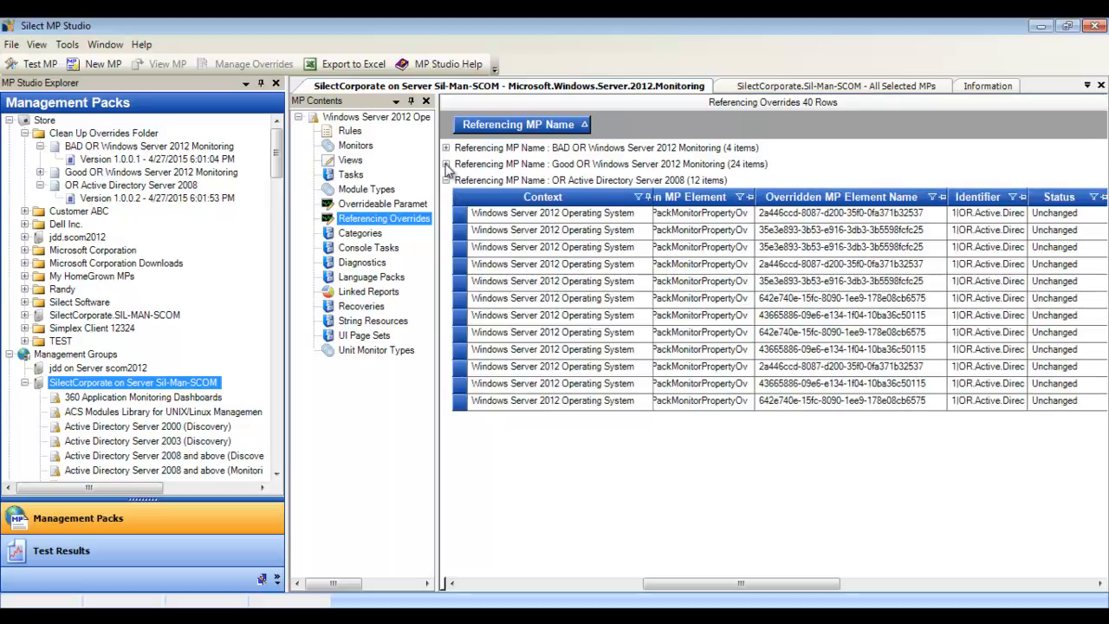
pyautogui.click(446, 165)
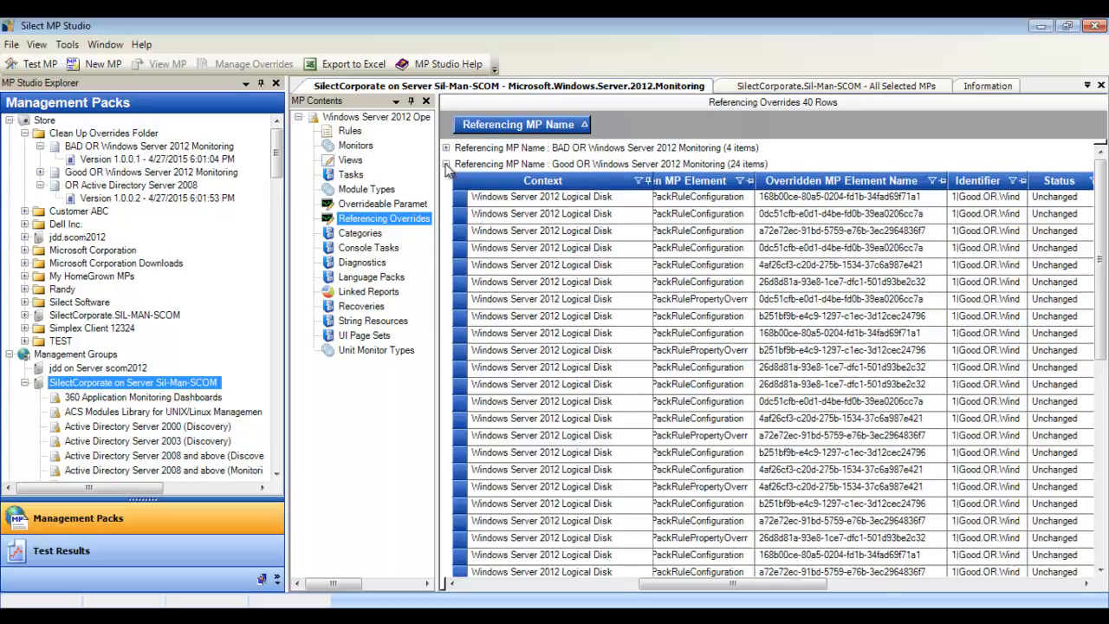
pyautogui.click(445, 165)
pyautogui.click(445, 180)
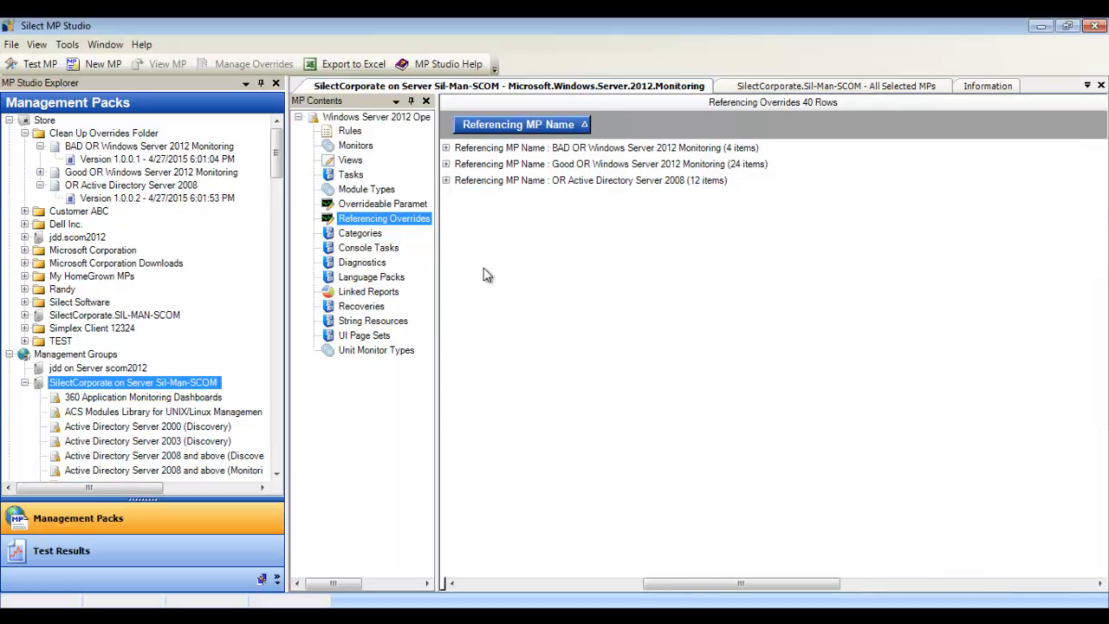
# Step: Document the Windows Server 2012 Operating System (Monitoring) management pack to an Excel workbook
pyautogui.rightClick(366, 122)
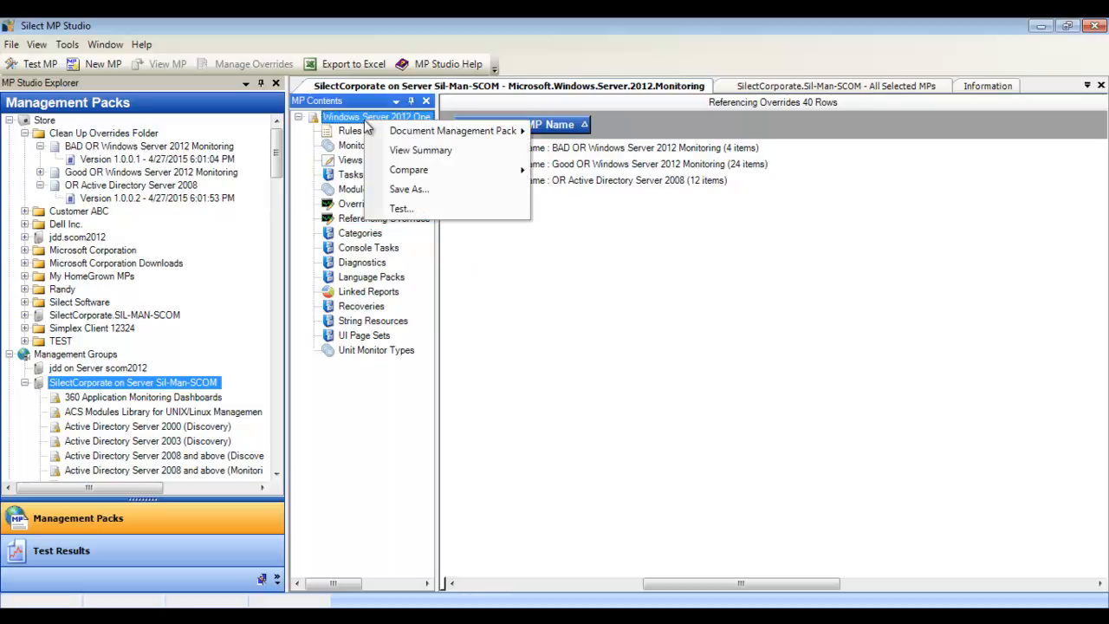
pyautogui.moveTo(413, 132)
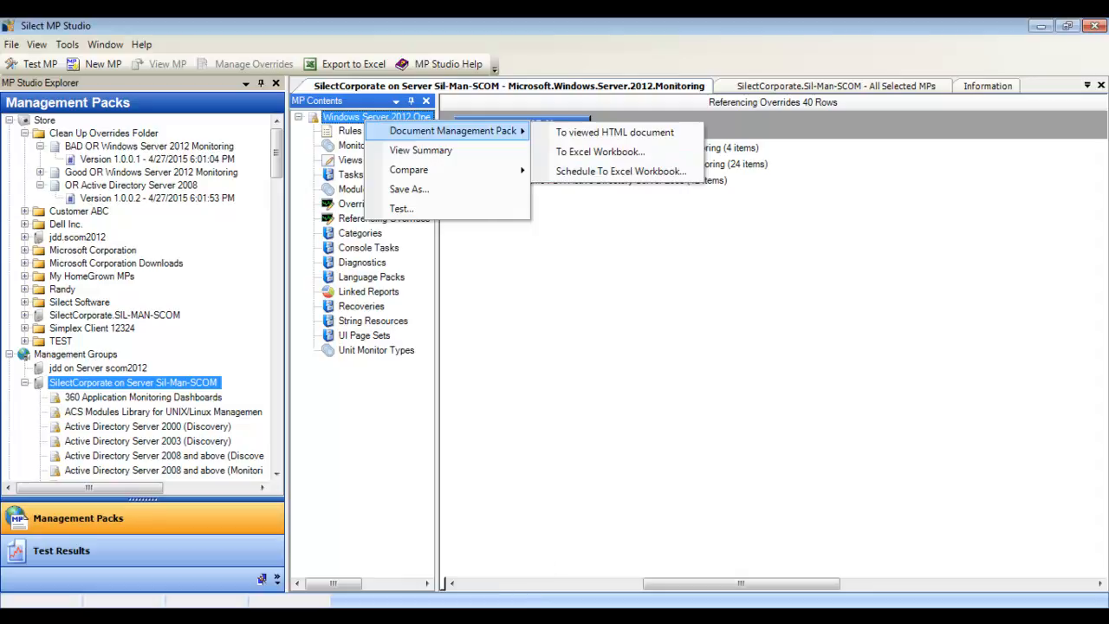
pyautogui.click(624, 156)
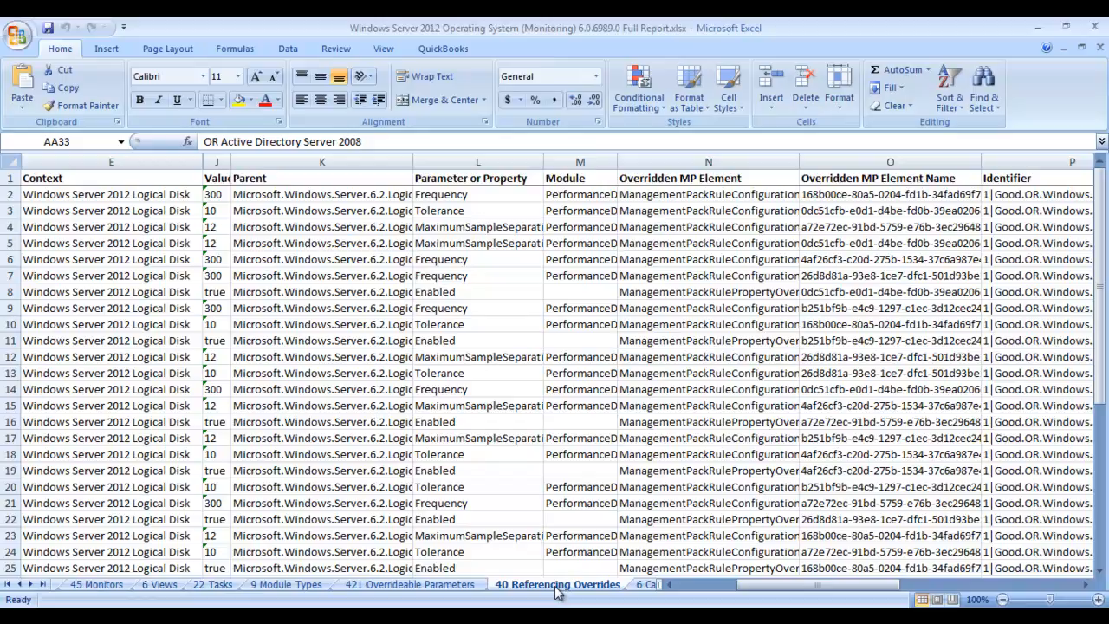
# Step: Examine the Referencing MP Name column on the workbook's Referencing Overrides sheet, comparing the Good OR, BAD OR and OR Active Directory entries, and return to MP Studio
pyautogui.moveTo(753, 585); pyautogui.dragTo(1044, 579)
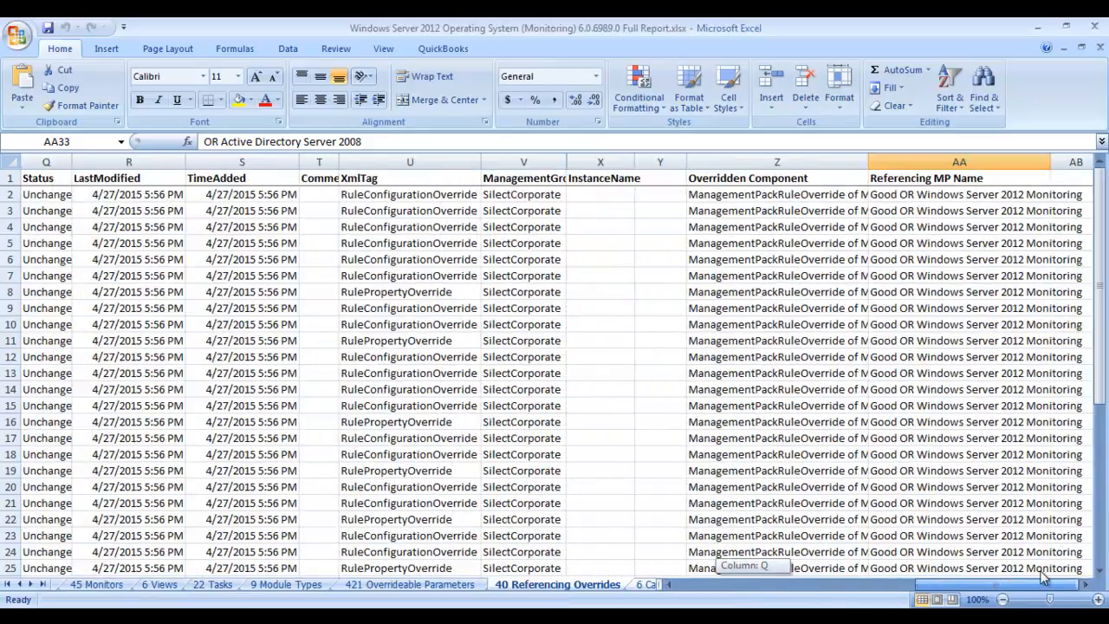
pyautogui.click(964, 163)
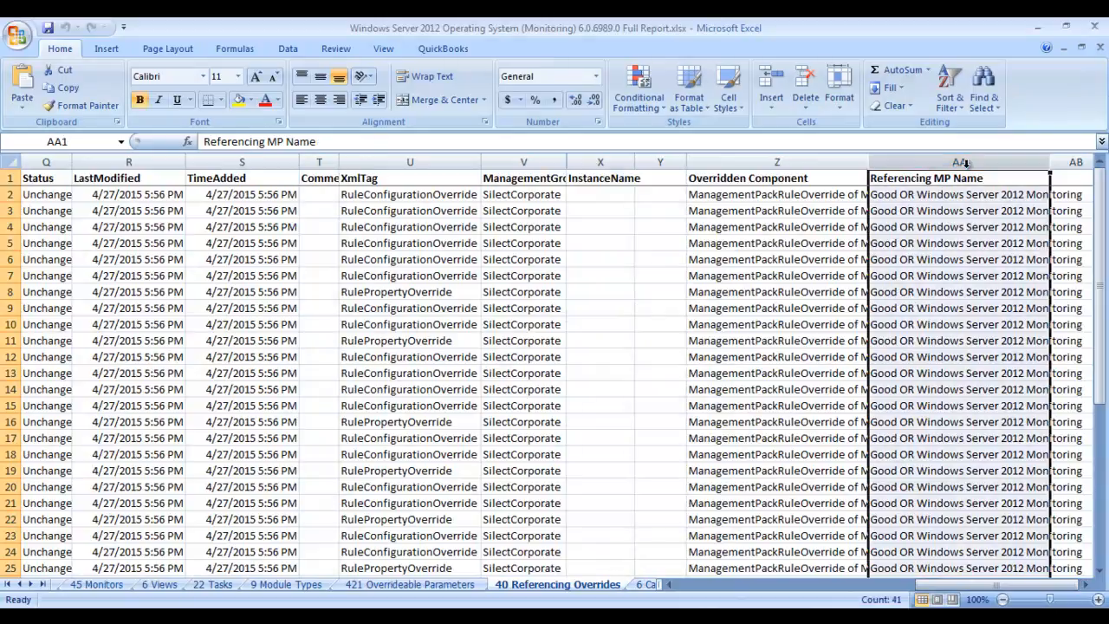
pyautogui.moveTo(1098, 297); pyautogui.dragTo(1096, 494)
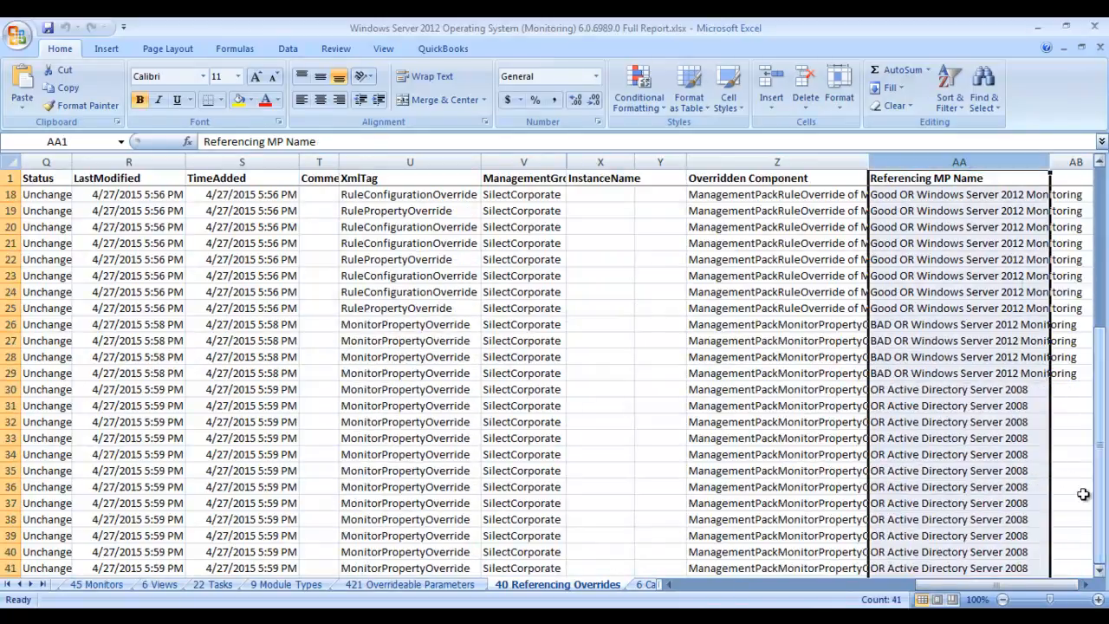
pyautogui.click(932, 334)
pyautogui.click(911, 304)
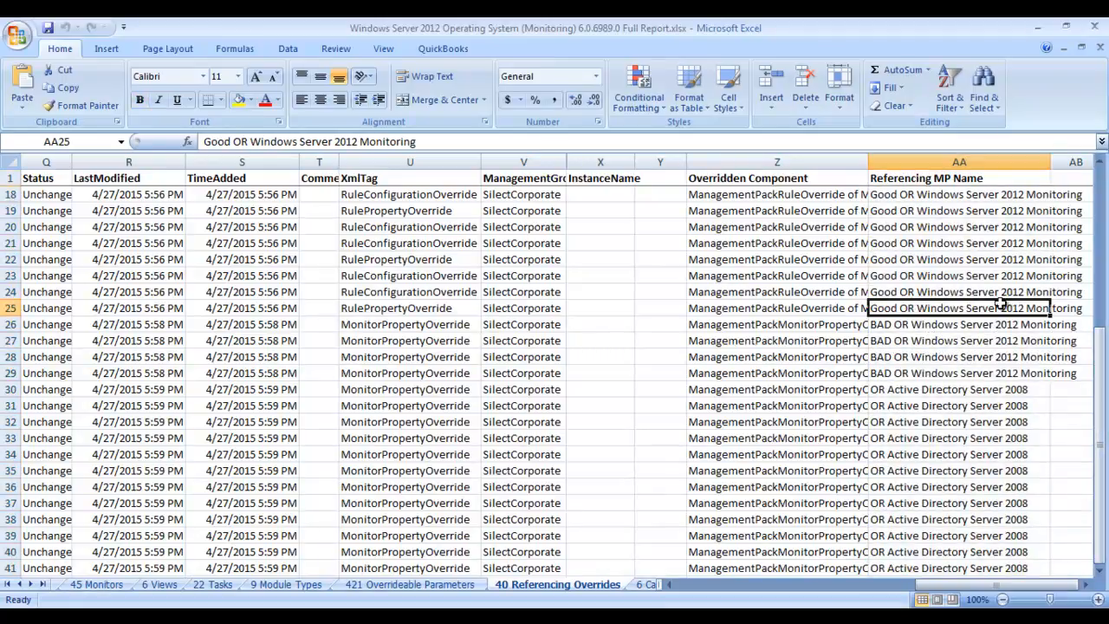
pyautogui.click(908, 391)
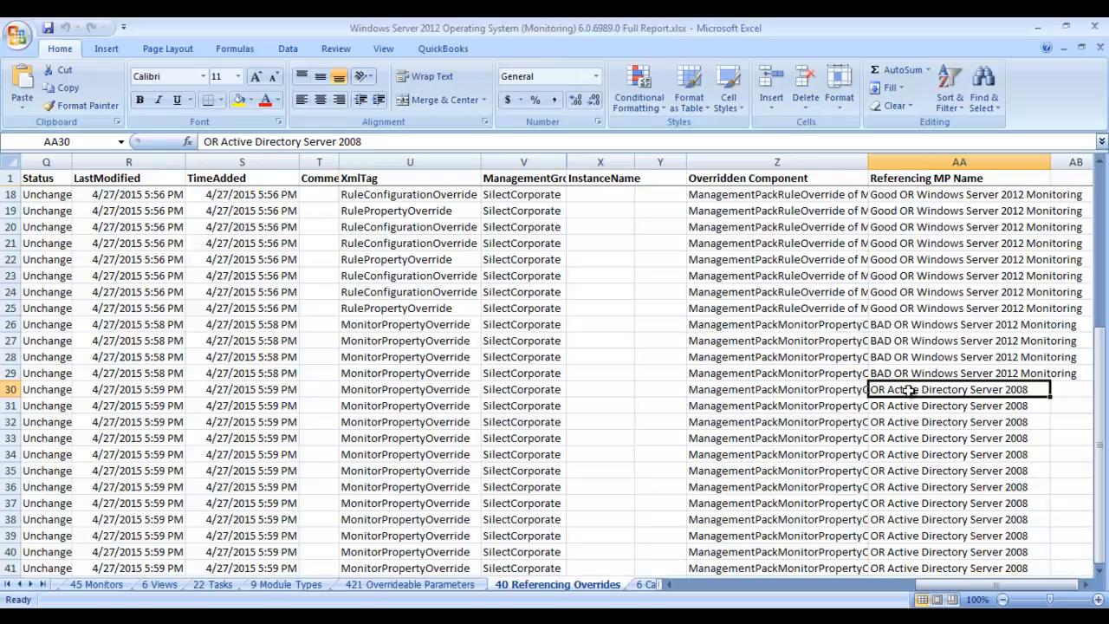
pyautogui.click(898, 371)
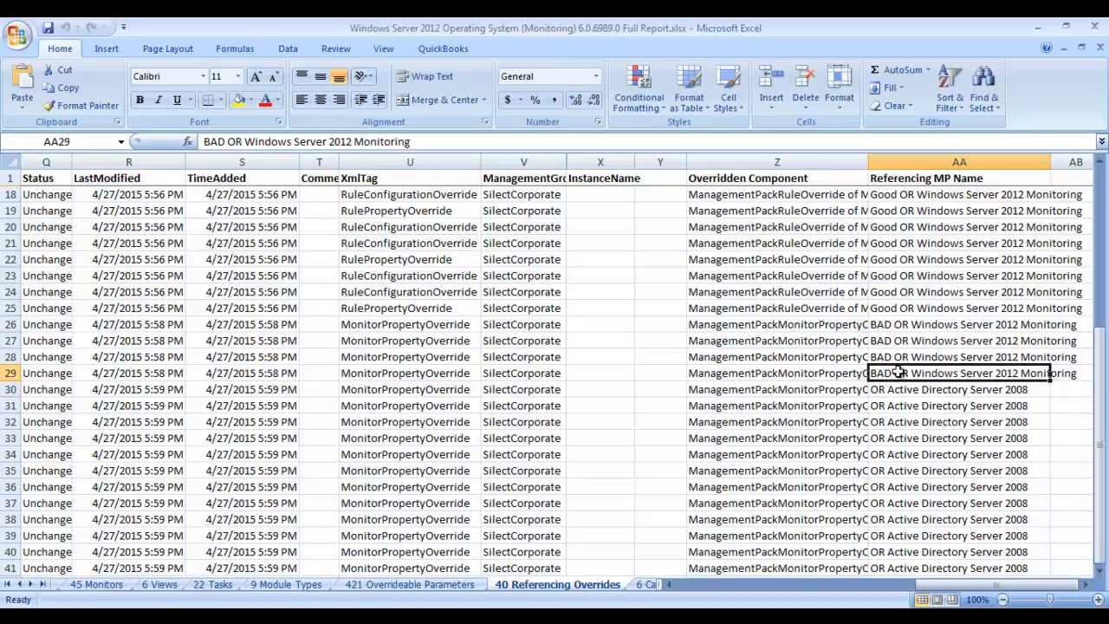
pyautogui.click(892, 308)
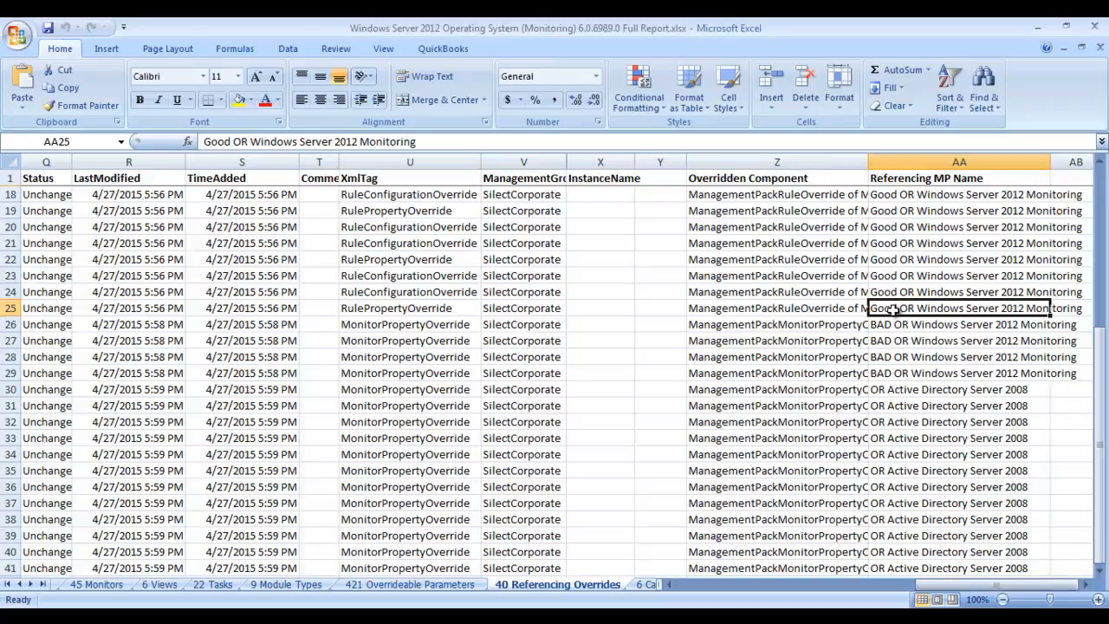
pyautogui.click(1032, 29)
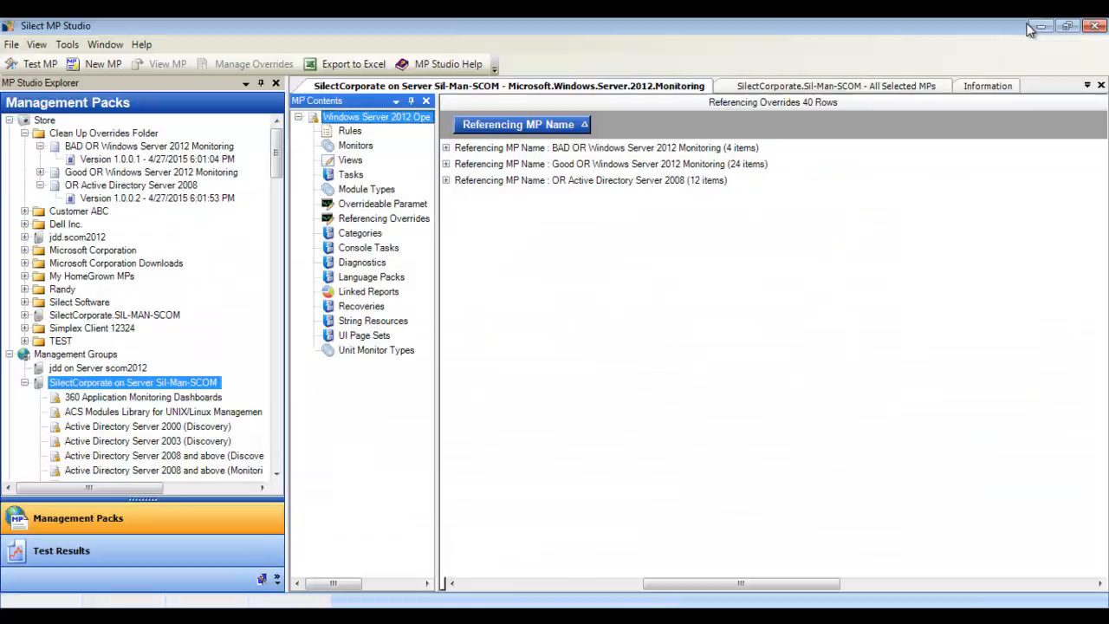
# Step: Show the stored versions of all three override packs in the Clean Up Overrides Folder and select BAD OR Windows Server 2012 Monitoring
pyautogui.click(40, 148)
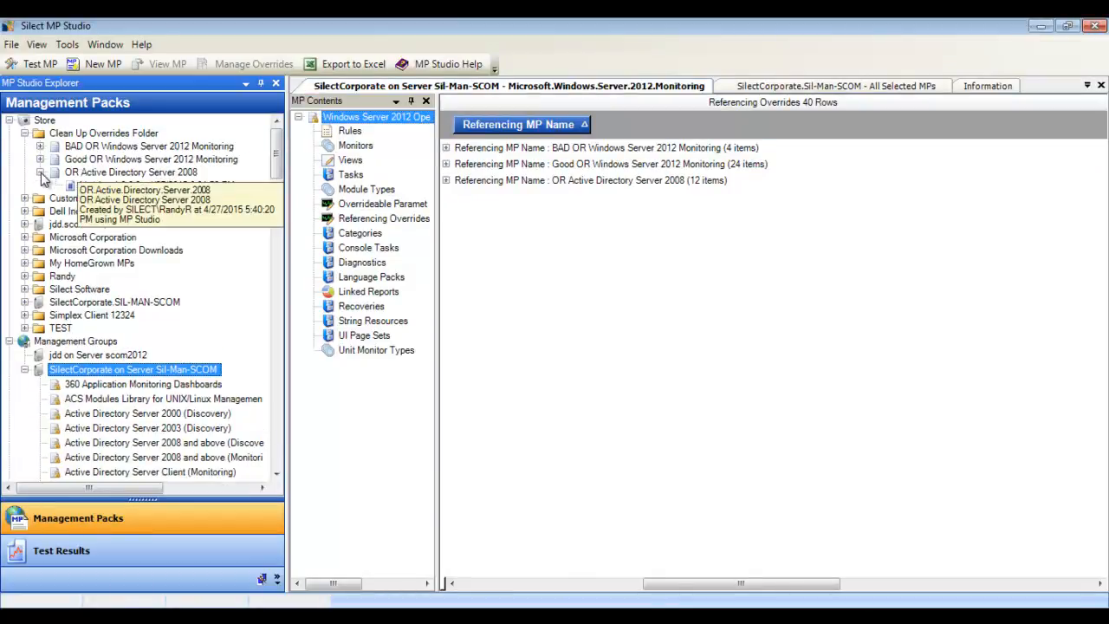
pyautogui.click(41, 174)
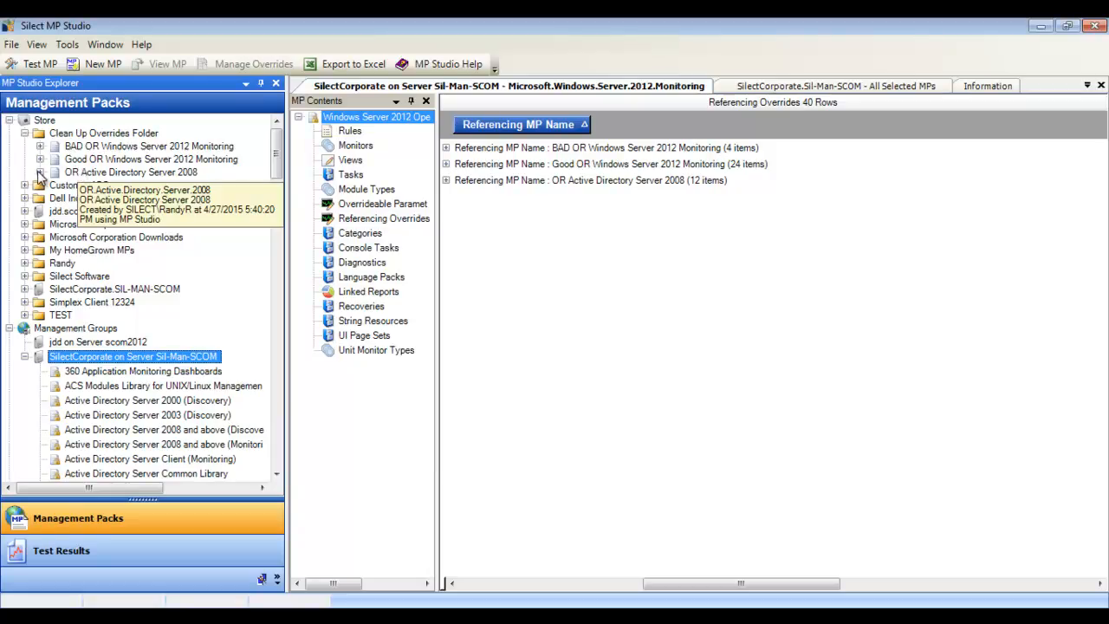
pyautogui.click(39, 172)
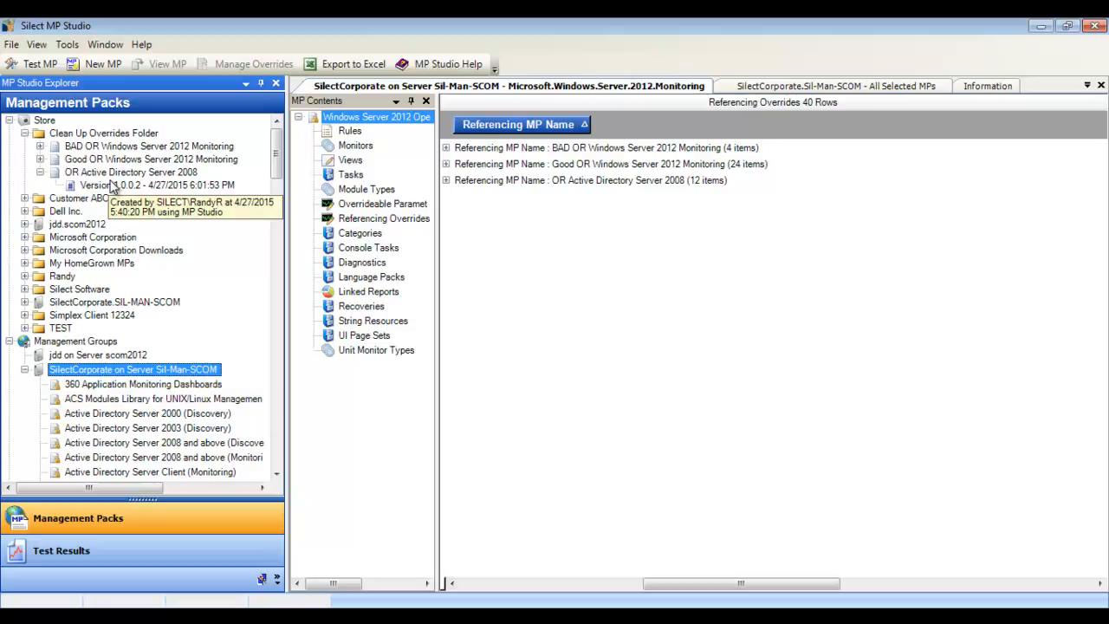
pyautogui.click(39, 160)
pyautogui.click(40, 146)
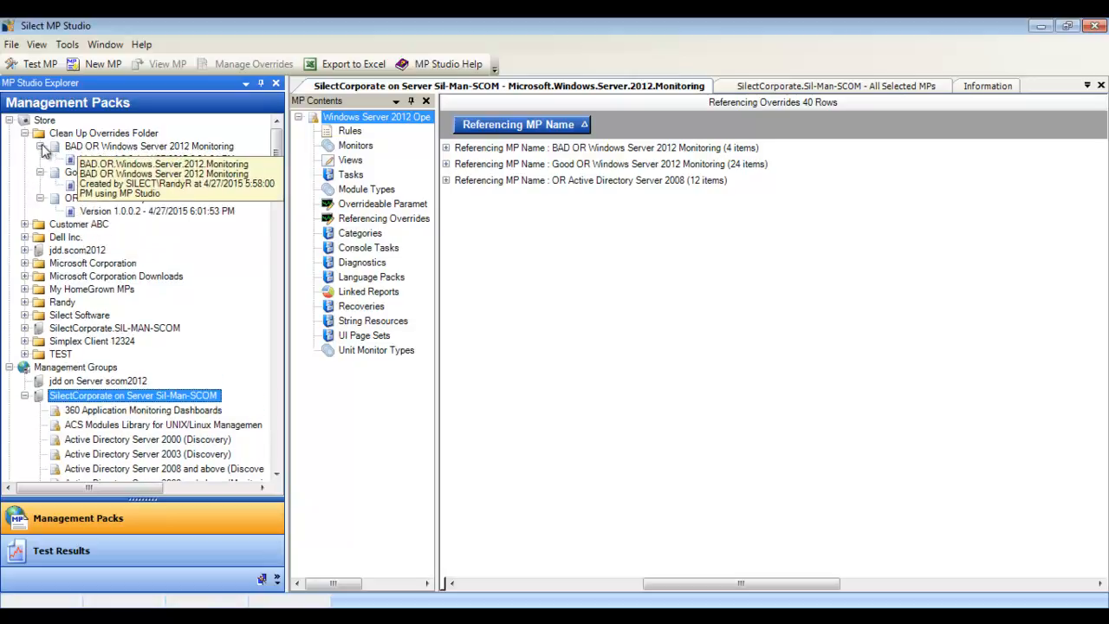
pyautogui.click(175, 147)
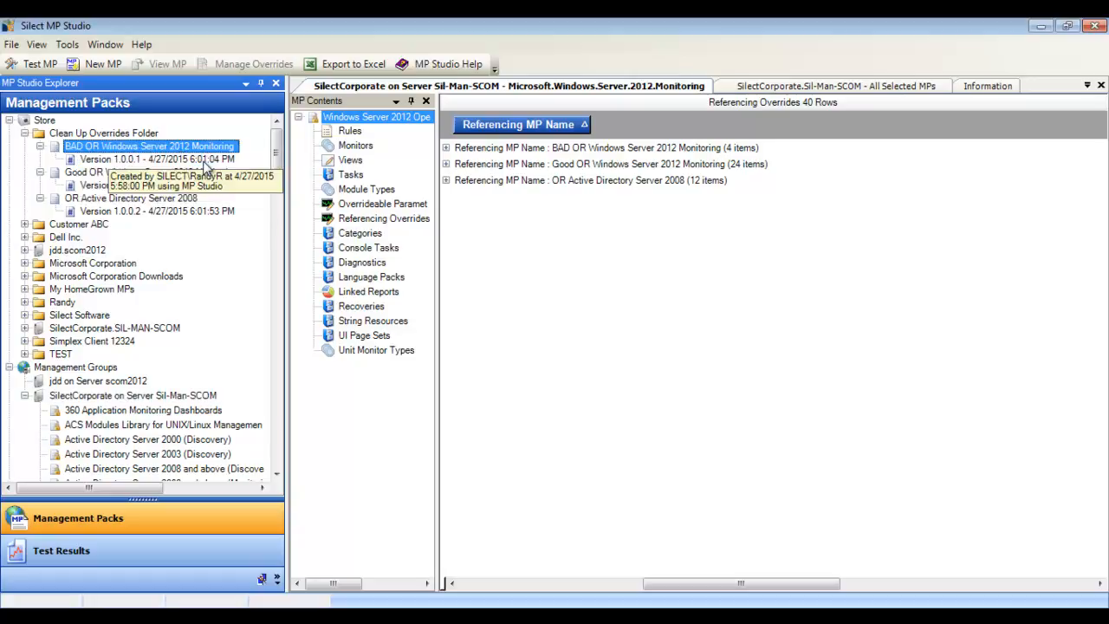
# Step: Open version 1.0.0.1 of BAD OR Windows Server 2012 Monitoring and expand its Windows Server 2012 Network Adapter overrides
pyautogui.click(204, 160)
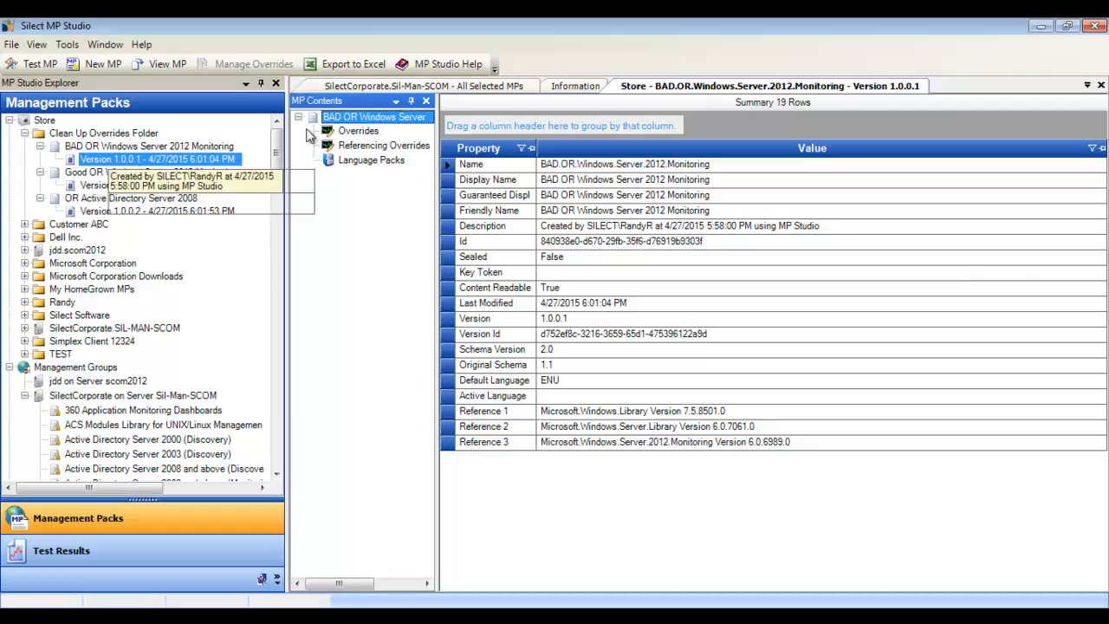
pyautogui.click(351, 132)
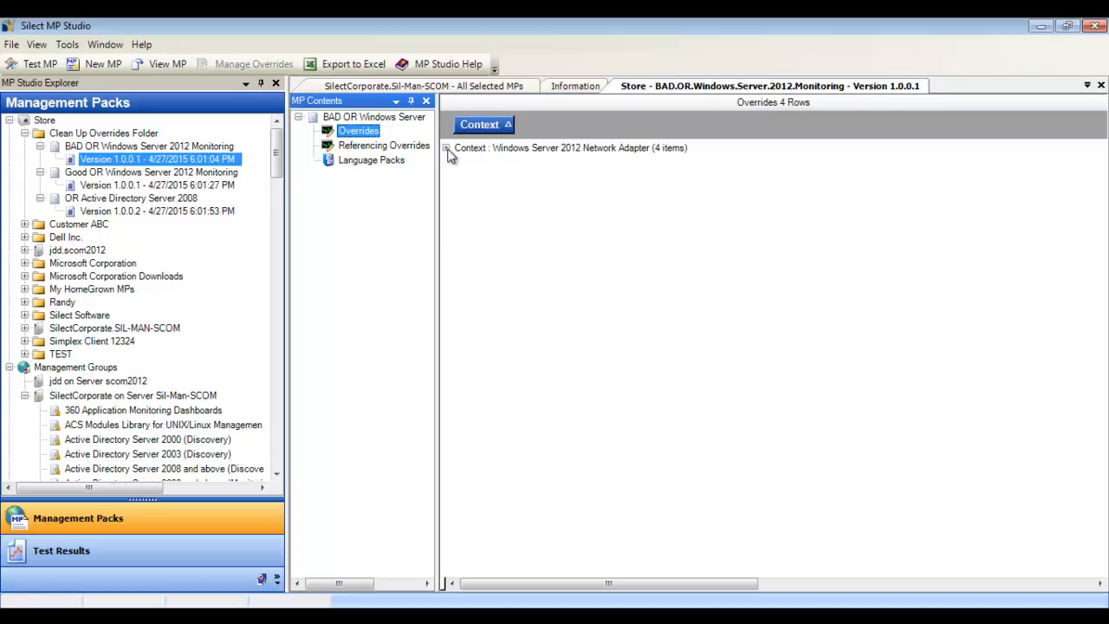
pyautogui.click(446, 149)
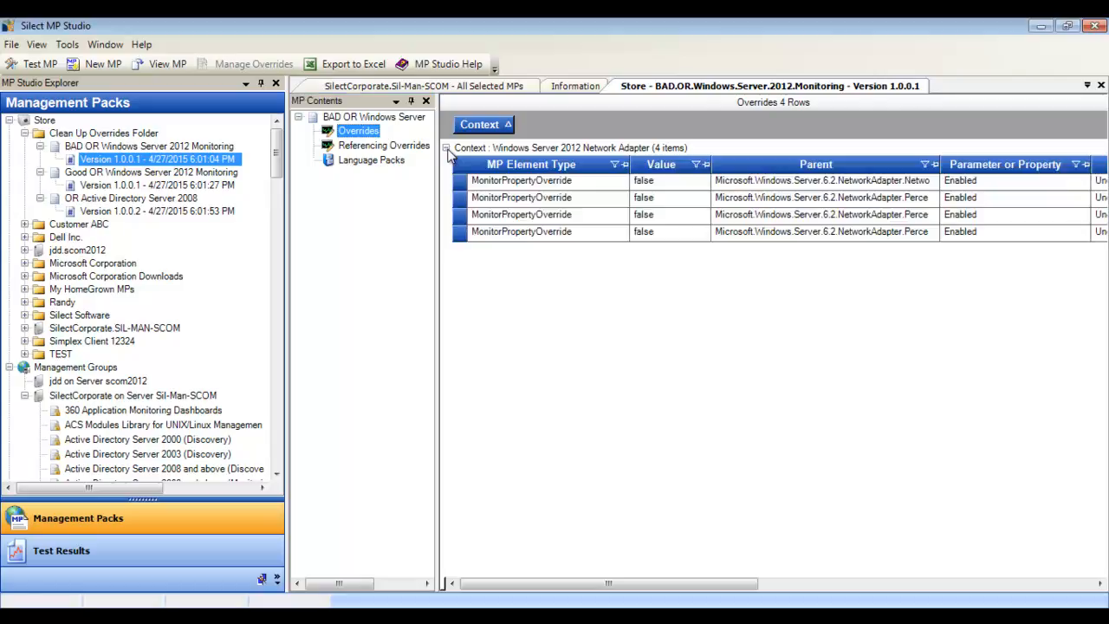
# Step: Move all the Network Adapter overrides from BAD OR into version 1.0.0.1 of Good OR Windows Server 2012 Monitoring in the Clean Up Overrides Folder
pyautogui.rightClick(549, 189)
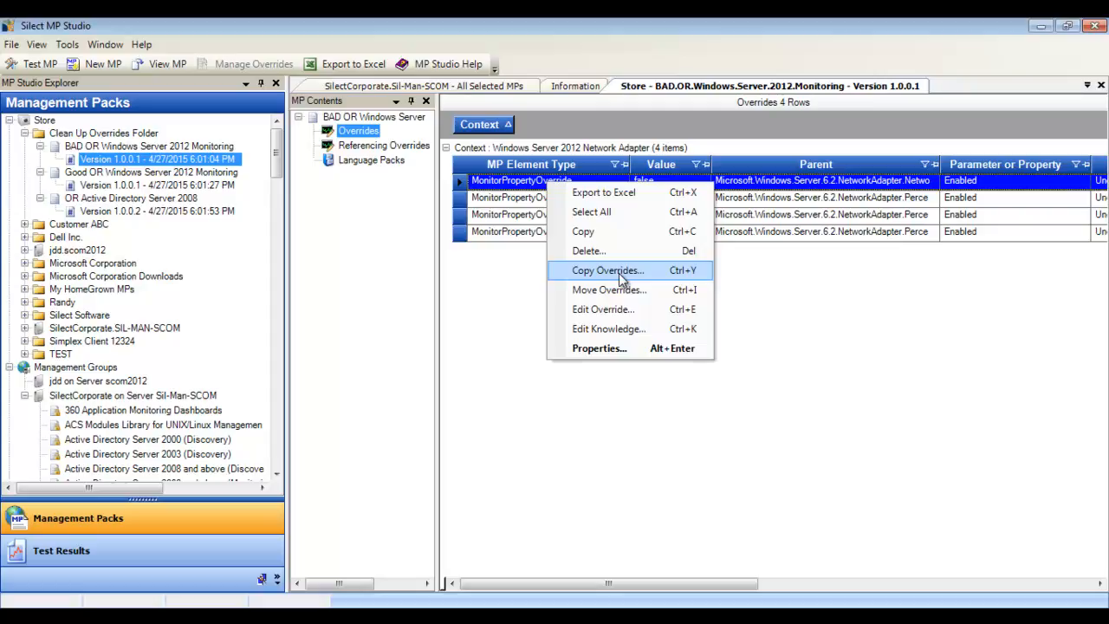
pyautogui.click(829, 187)
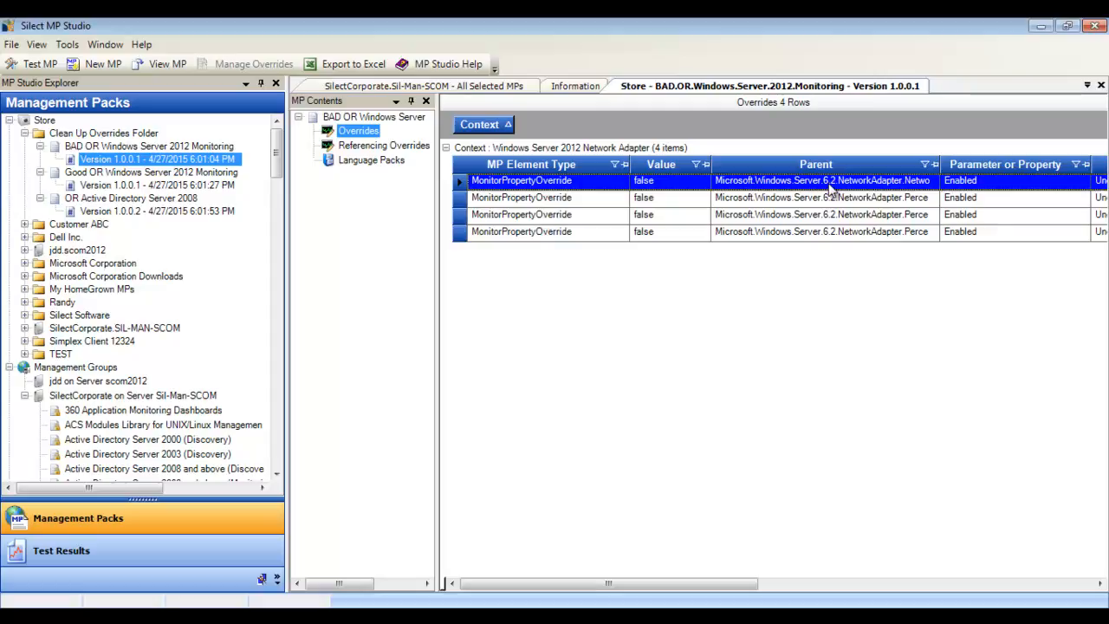
pyautogui.keyDown('shift'); pyautogui.click(711, 234); pyautogui.keyUp('shift')
pyautogui.rightClick(682, 220)
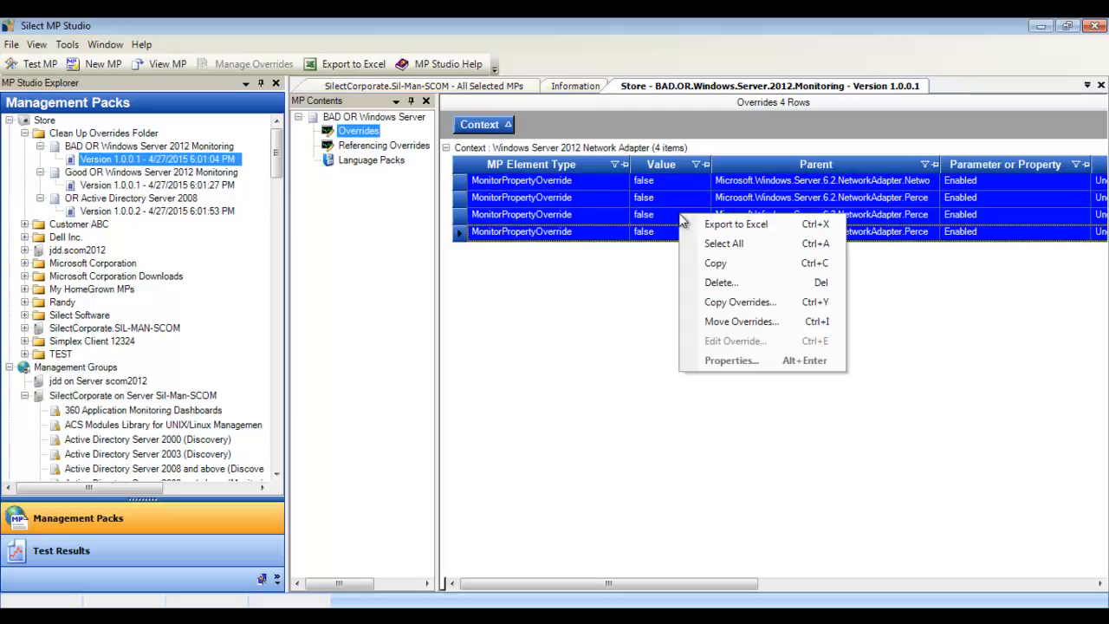
pyautogui.click(742, 321)
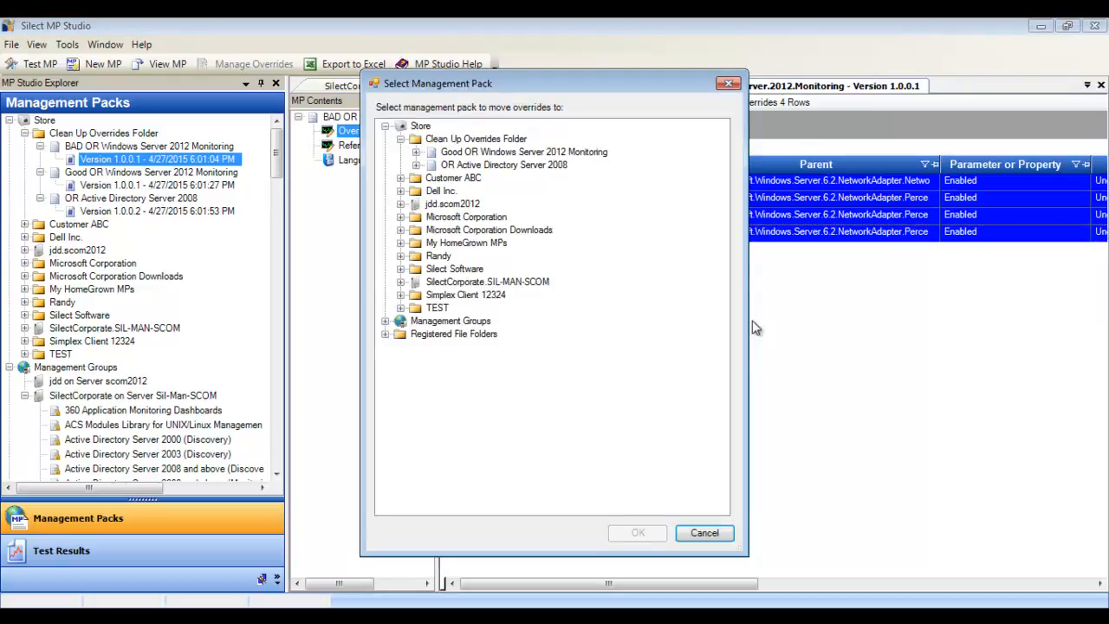
pyautogui.click(415, 152)
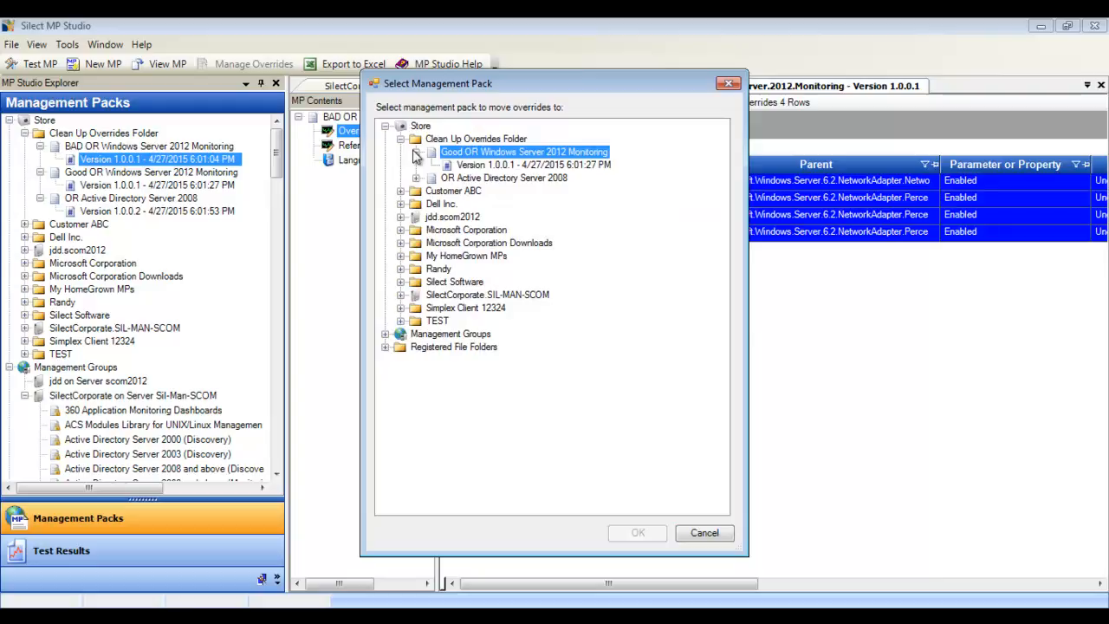
pyautogui.click(482, 165)
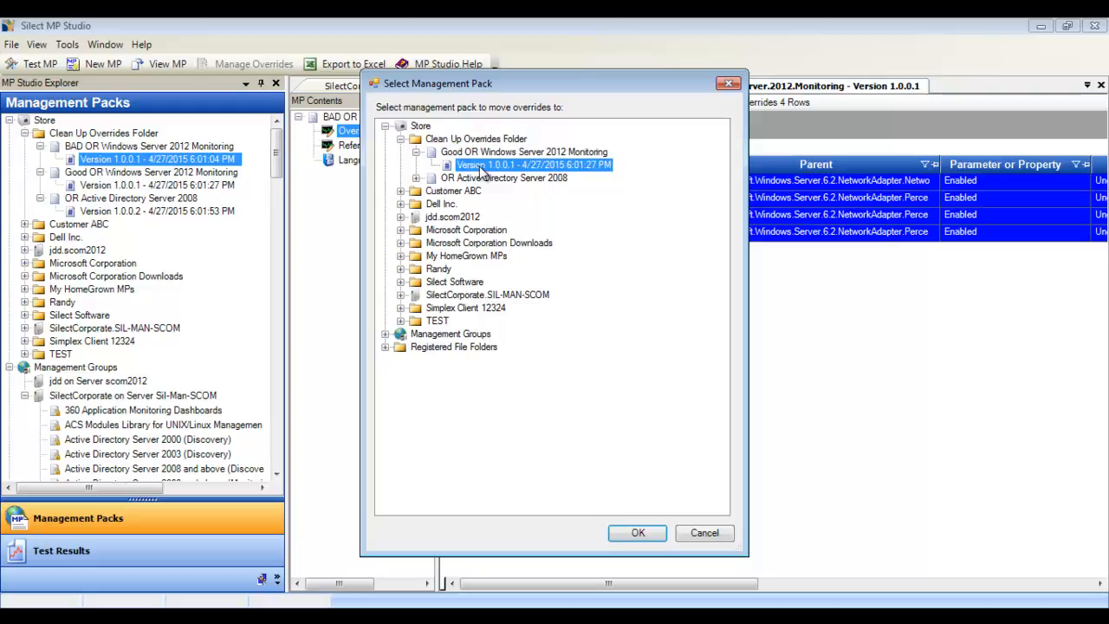
pyautogui.click(639, 534)
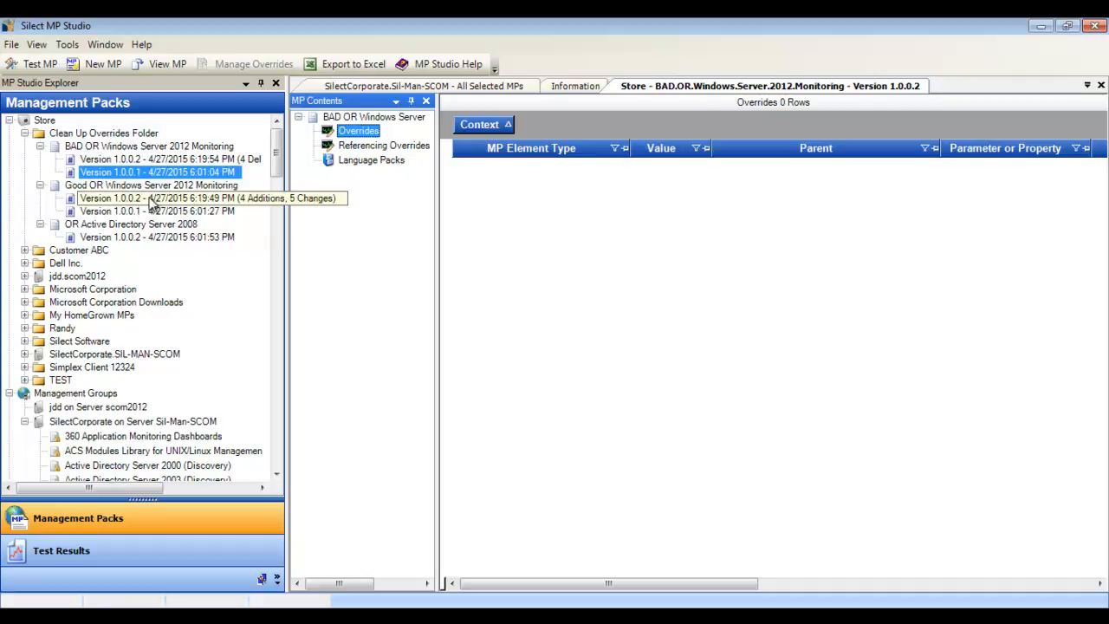
# Step: Return to the Microsoft.Windows.Server.2012.Monitoring references and examine the overrides grouped under OR Active Directory Server 2008
pyautogui.click(184, 239)
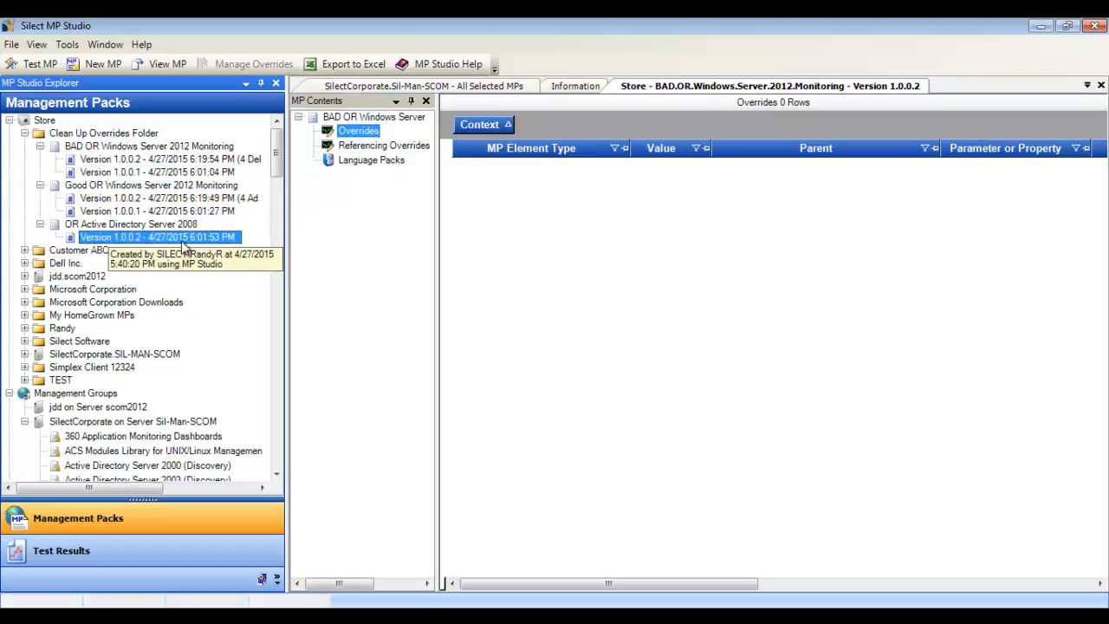
pyautogui.click(1087, 85)
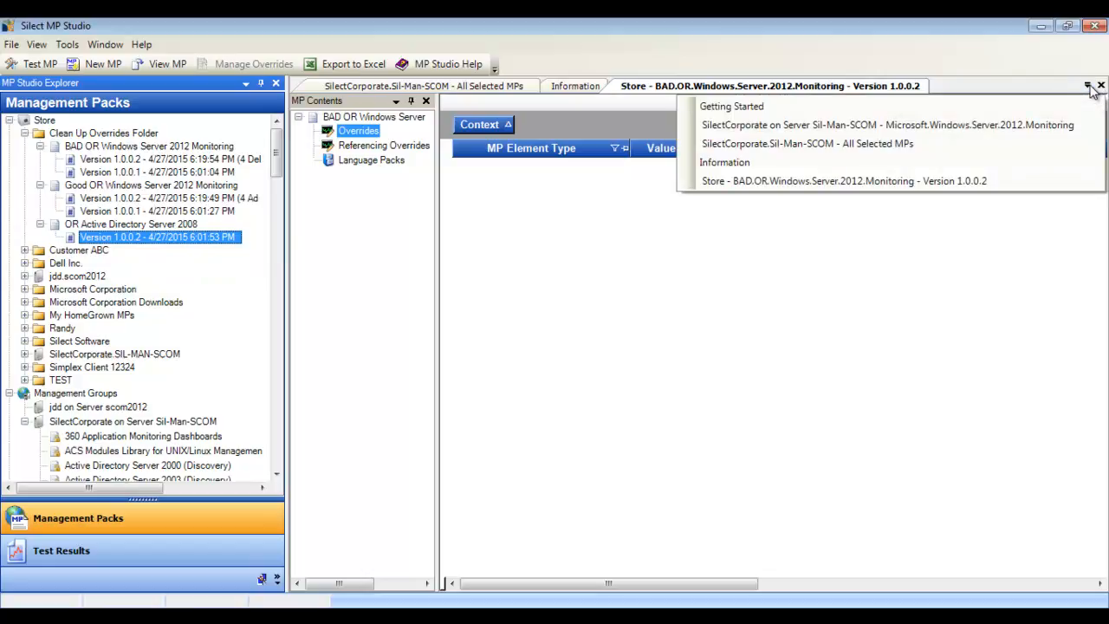
pyautogui.click(1049, 125)
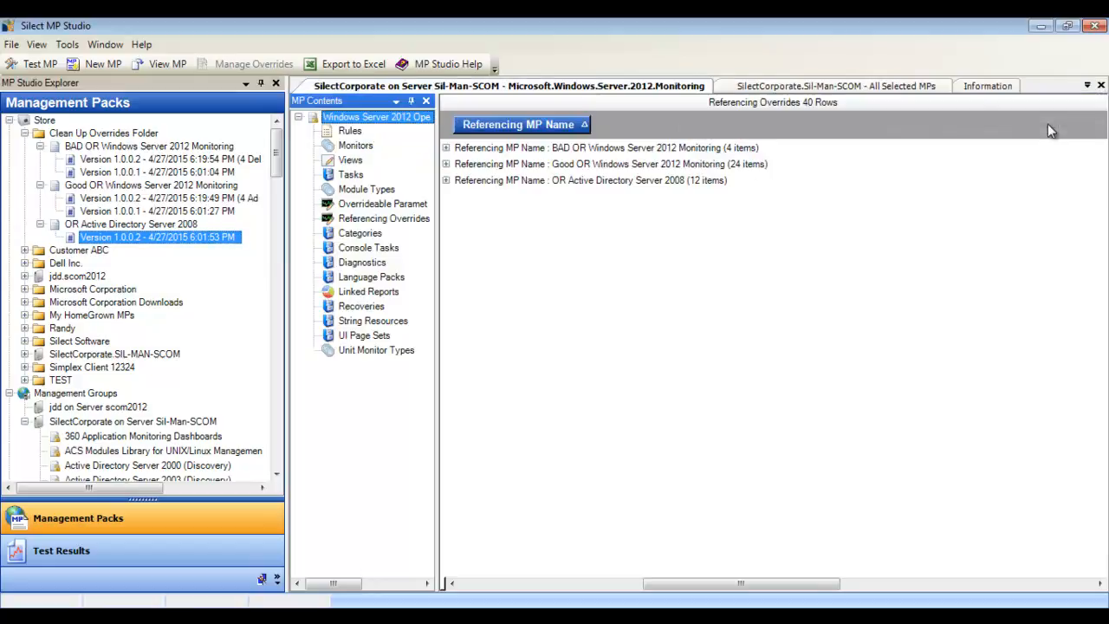
pyautogui.click(446, 180)
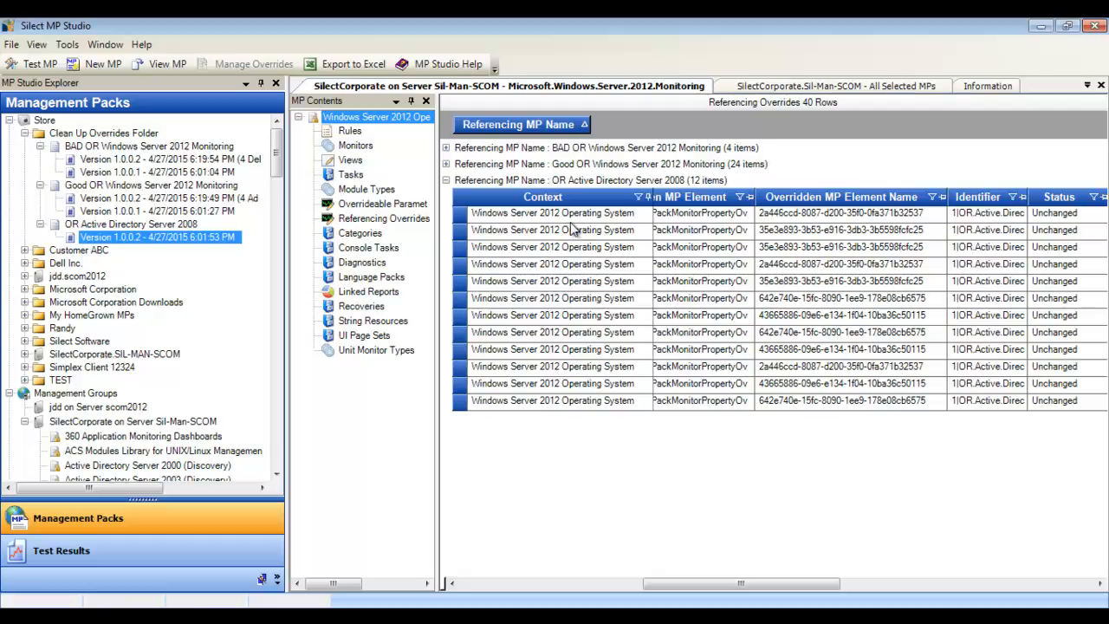
# Step: Open version 1.0.0.2 of OR Active Directory Server 2008 and expand its Windows Server 2012 Operating System overrides
pyautogui.doubleClick(151, 238)
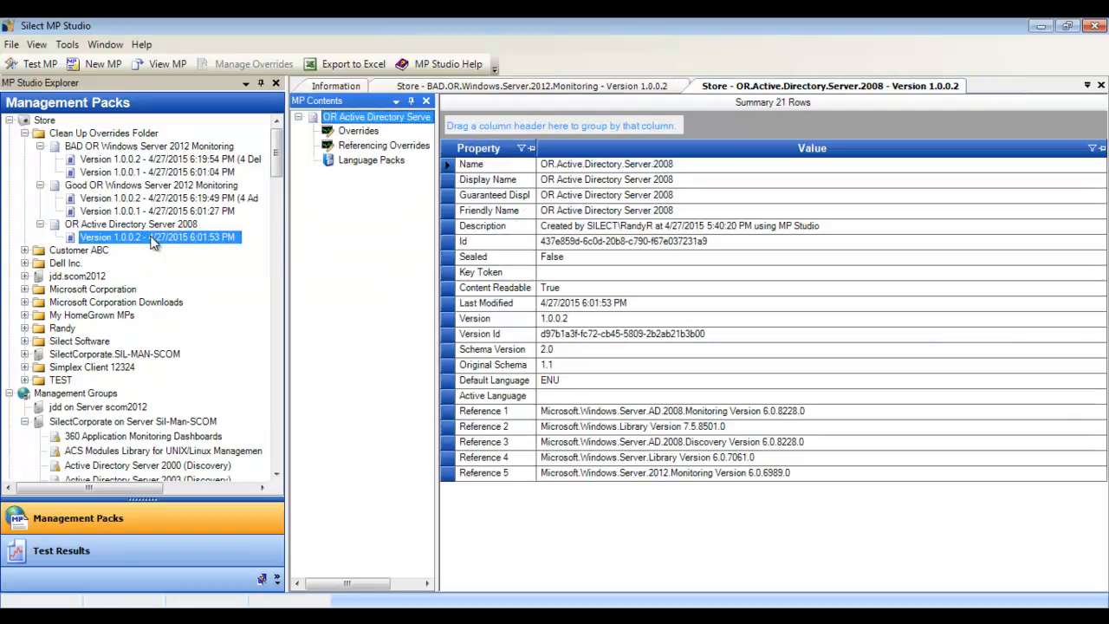
pyautogui.click(353, 132)
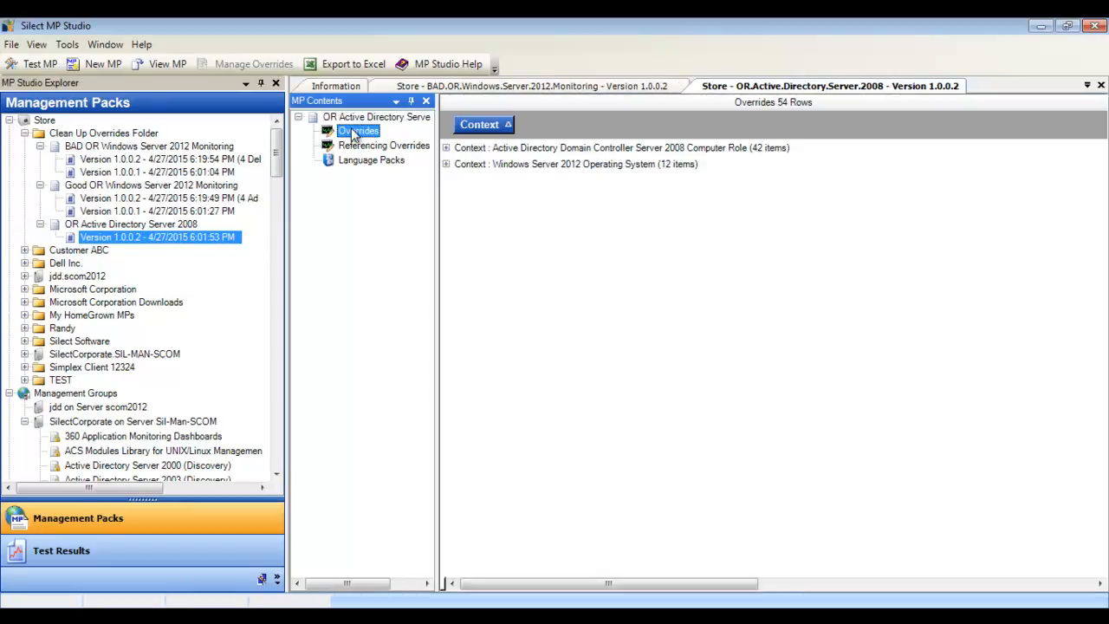
pyautogui.click(446, 164)
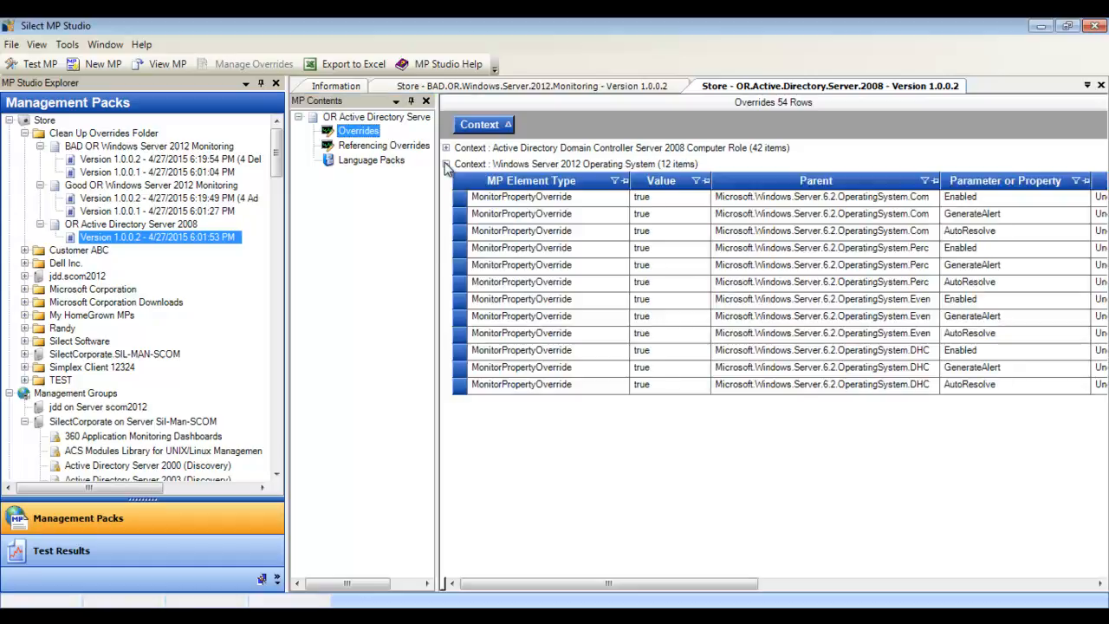
# Step: Move all the Windows Server 2012 Operating System overrides into version 1.0.0.2 of Good OR Windows Server 2012 Monitoring
pyautogui.moveTo(551, 200); pyautogui.dragTo(562, 387)
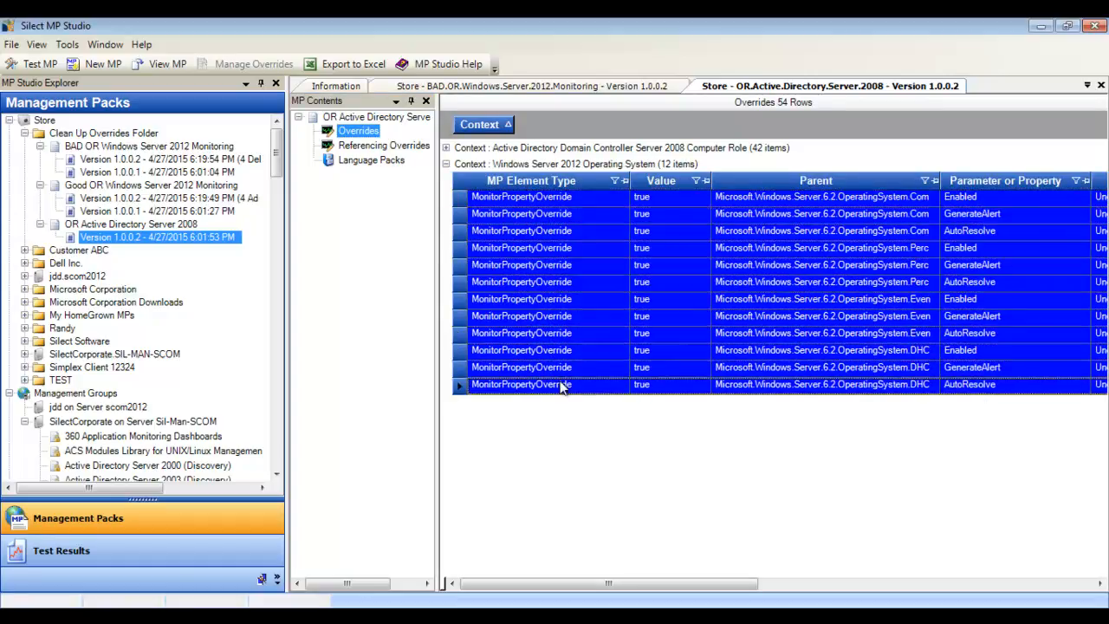
pyautogui.rightClick(547, 297)
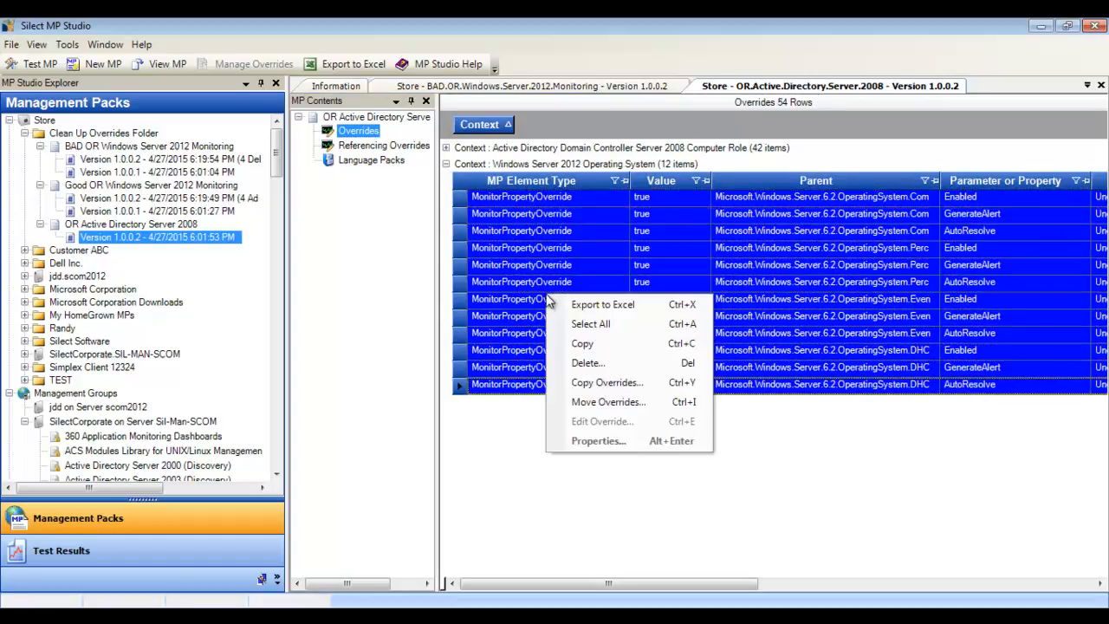
pyautogui.click(617, 402)
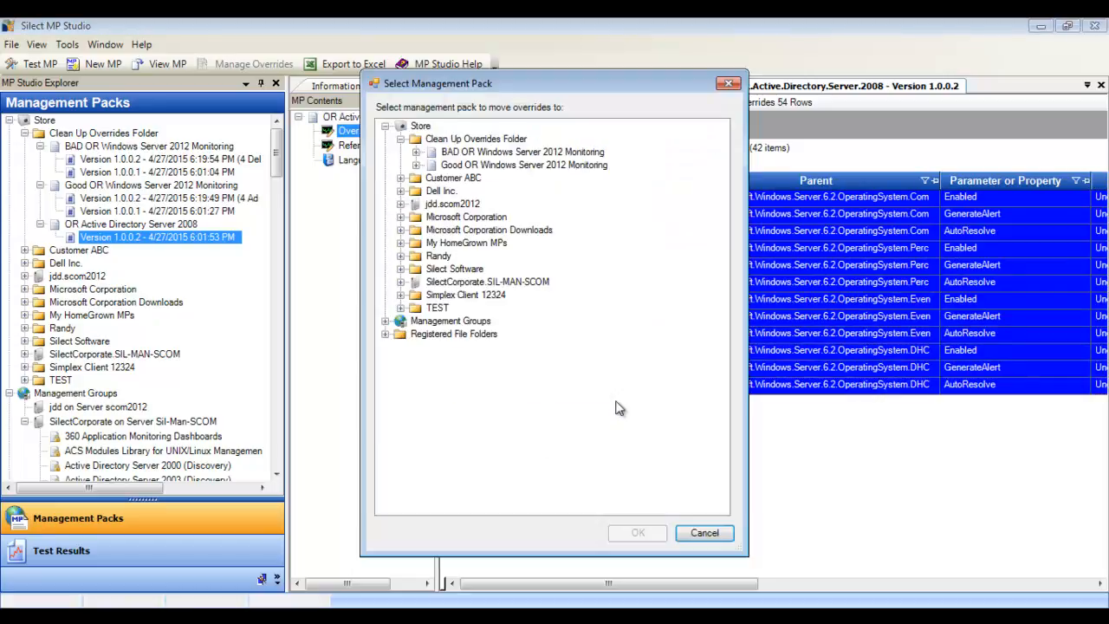
pyautogui.click(416, 166)
pyautogui.click(492, 180)
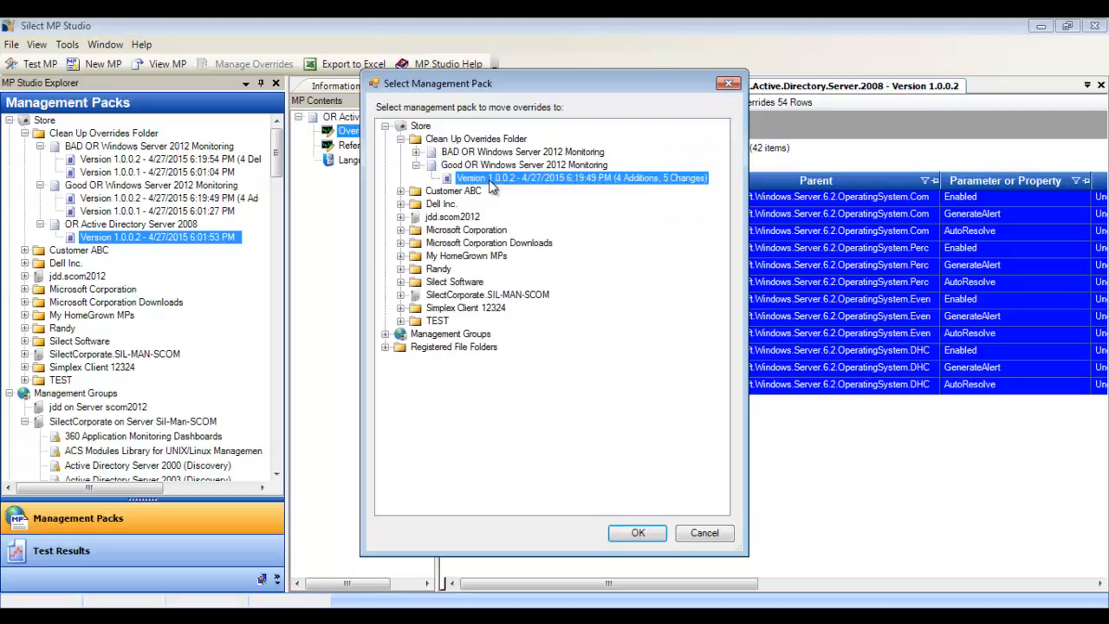
pyautogui.click(638, 533)
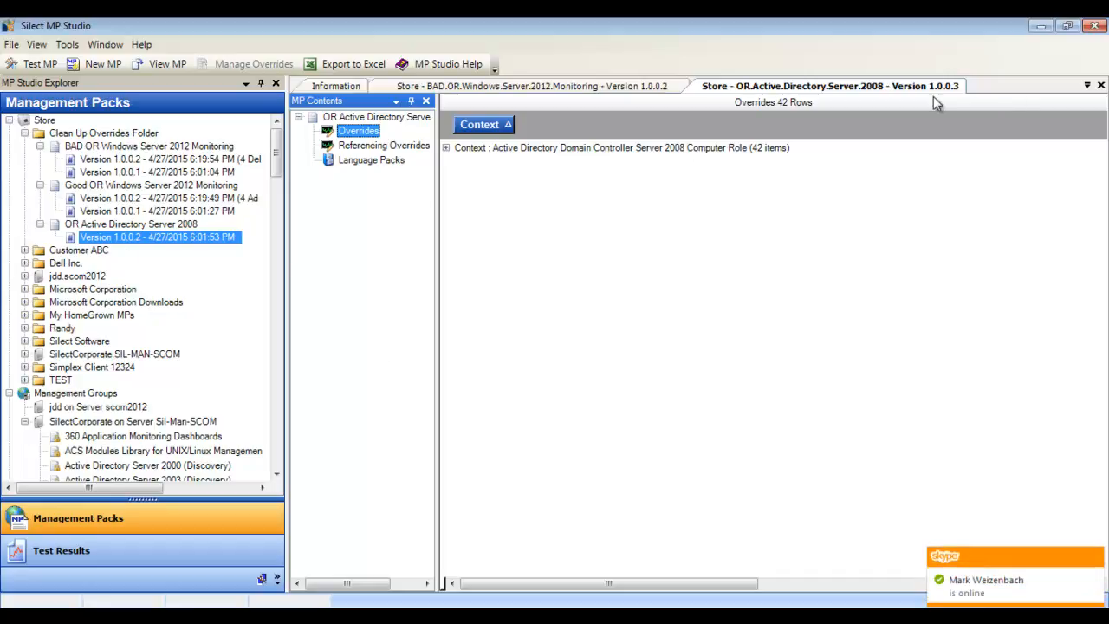
# Step: Examine the overrides in the earlier version 1.0.0.2 of OR Active Directory Server 2008 and check its version 1.0.0.3 entry
pyautogui.click(181, 239)
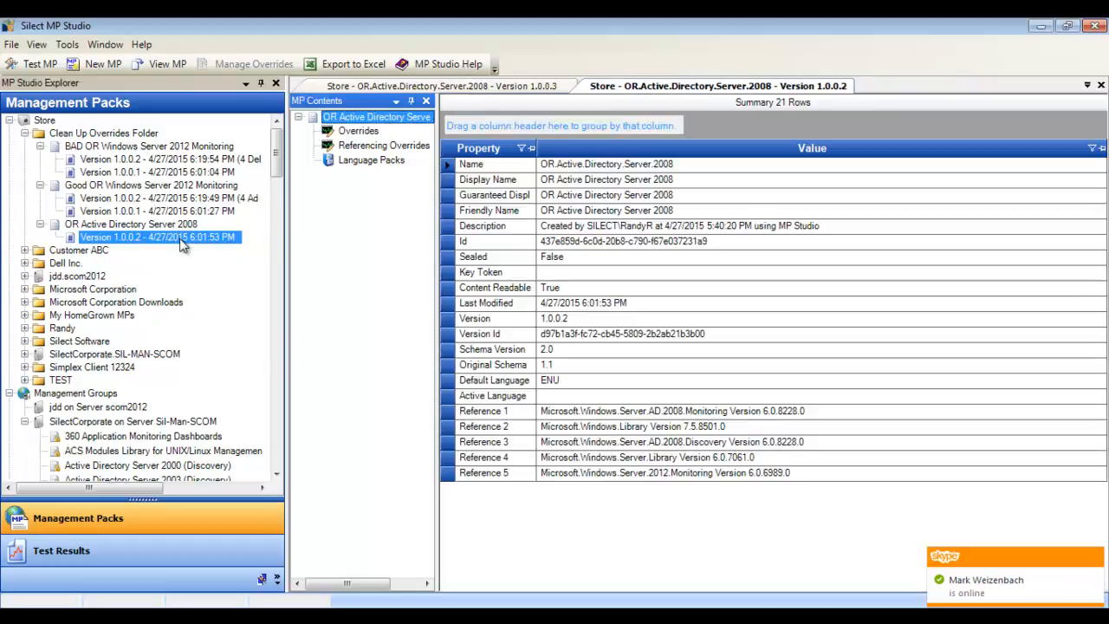
pyautogui.click(355, 132)
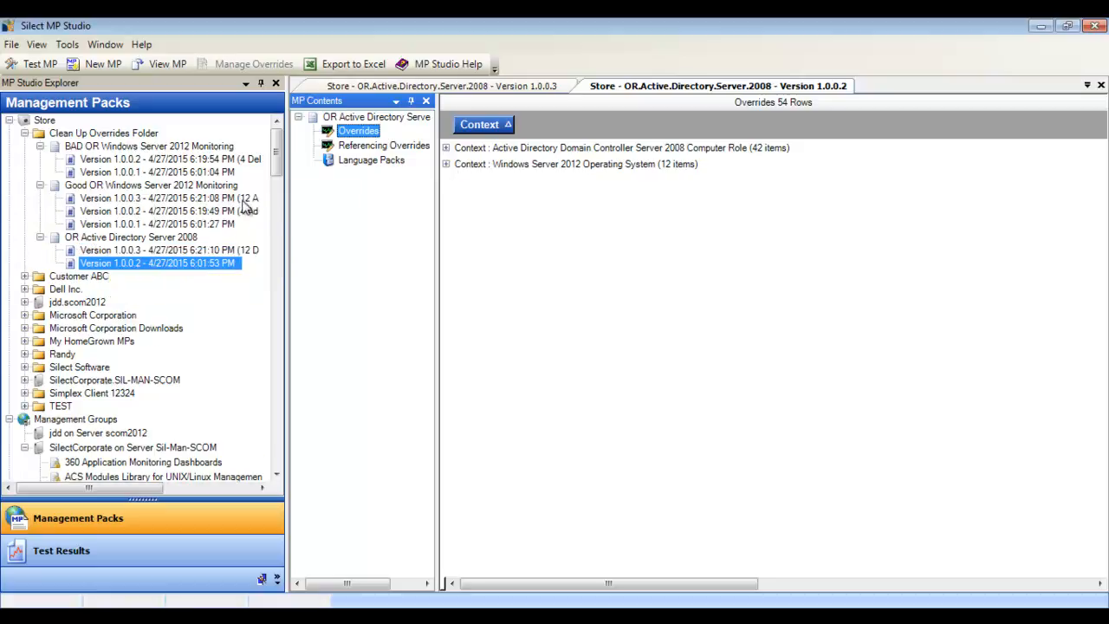
pyautogui.click(154, 249)
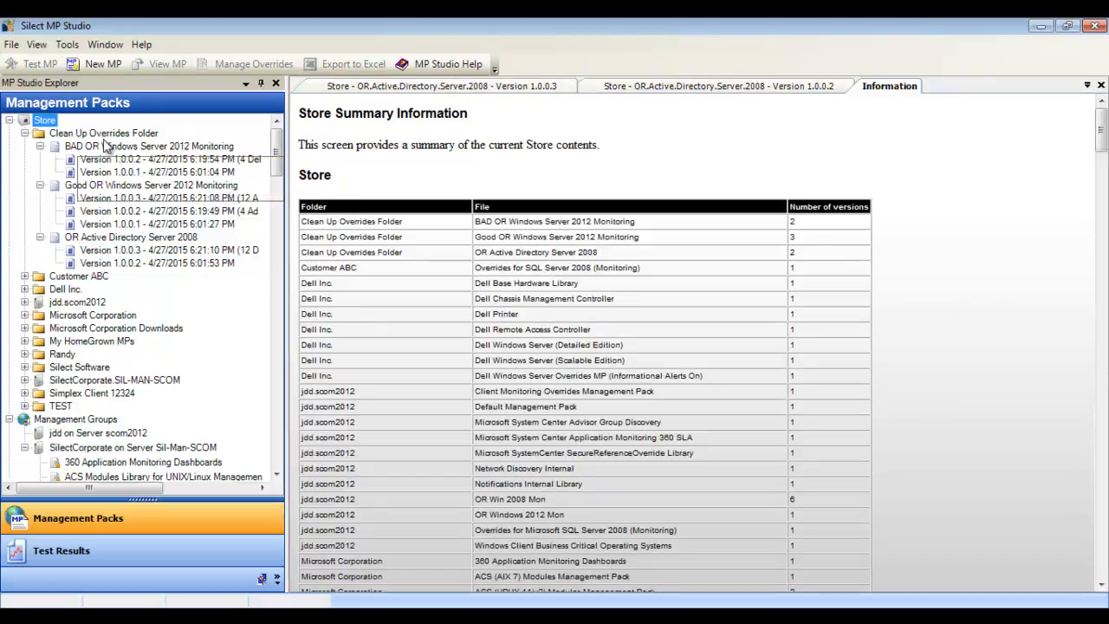
# Step: View the Compare All Management Groups Report for the Store
pyautogui.rightClick(45, 127)
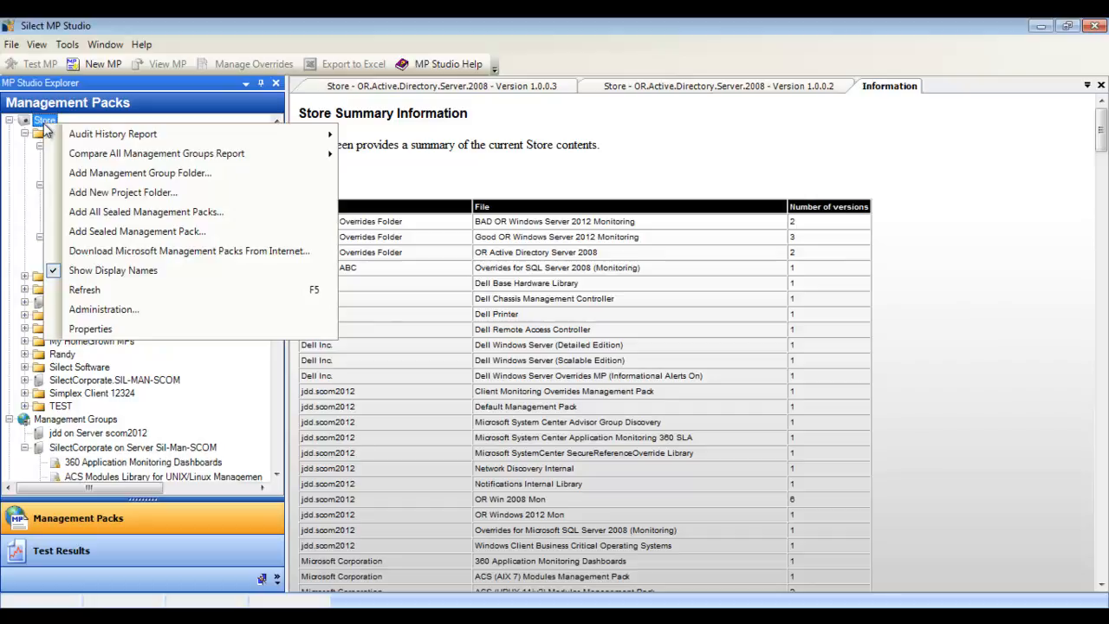
pyautogui.moveTo(112, 155)
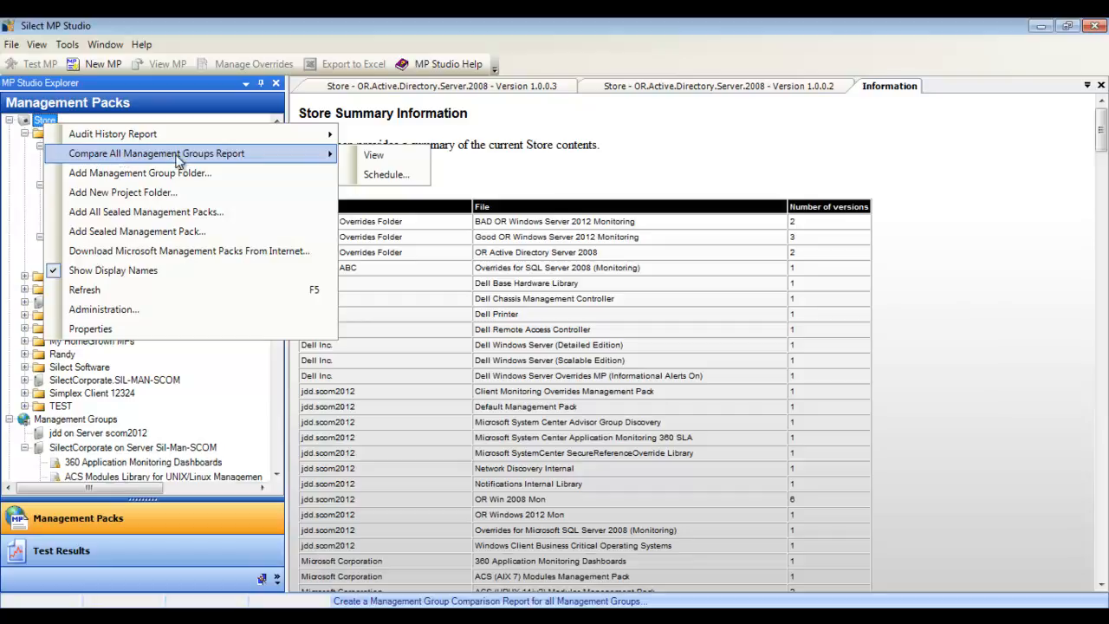
pyautogui.click(372, 157)
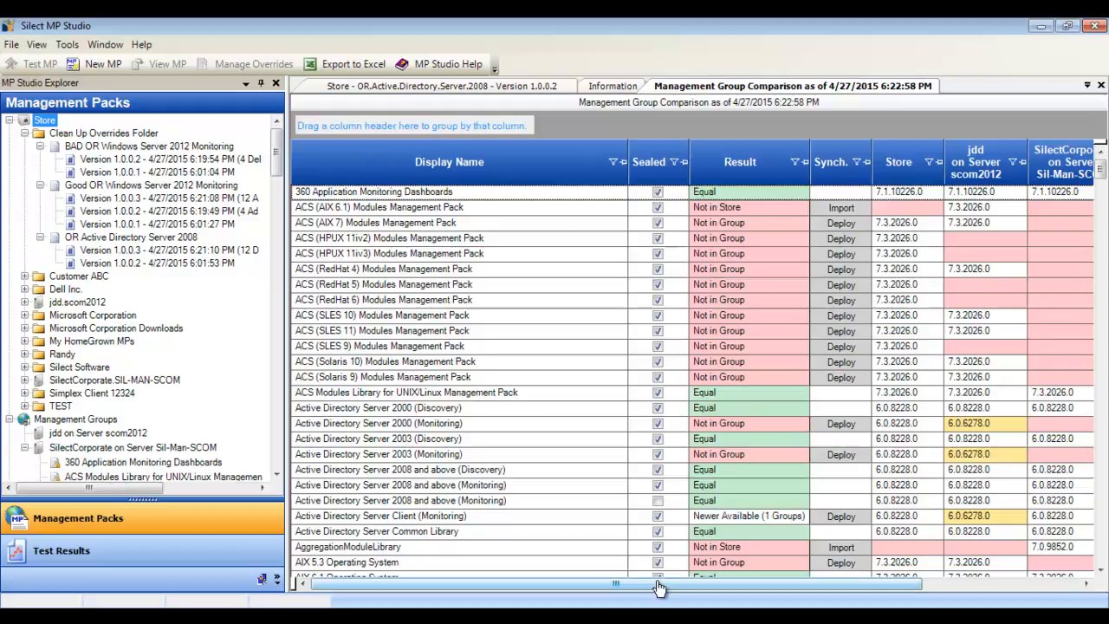
# Step: Group the management group comparison by Path and expand Clean Up Overrides Folder to compare its packs' versions
pyautogui.moveTo(662, 583); pyautogui.dragTo(808, 593)
pyautogui.moveTo(1025, 162); pyautogui.dragTo(435, 128)
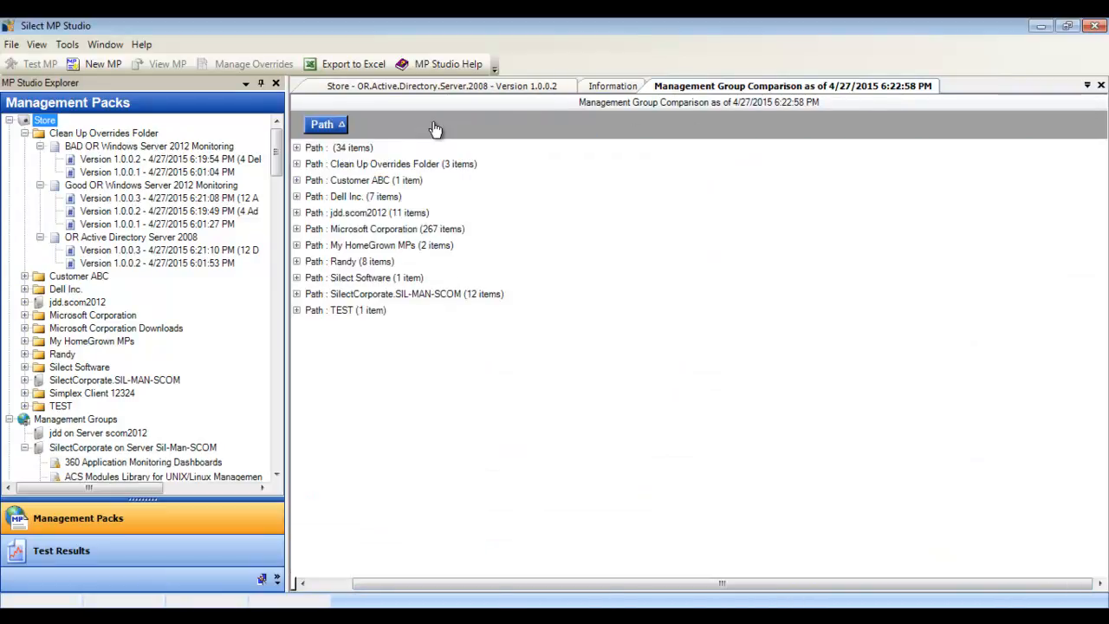
pyautogui.click(296, 164)
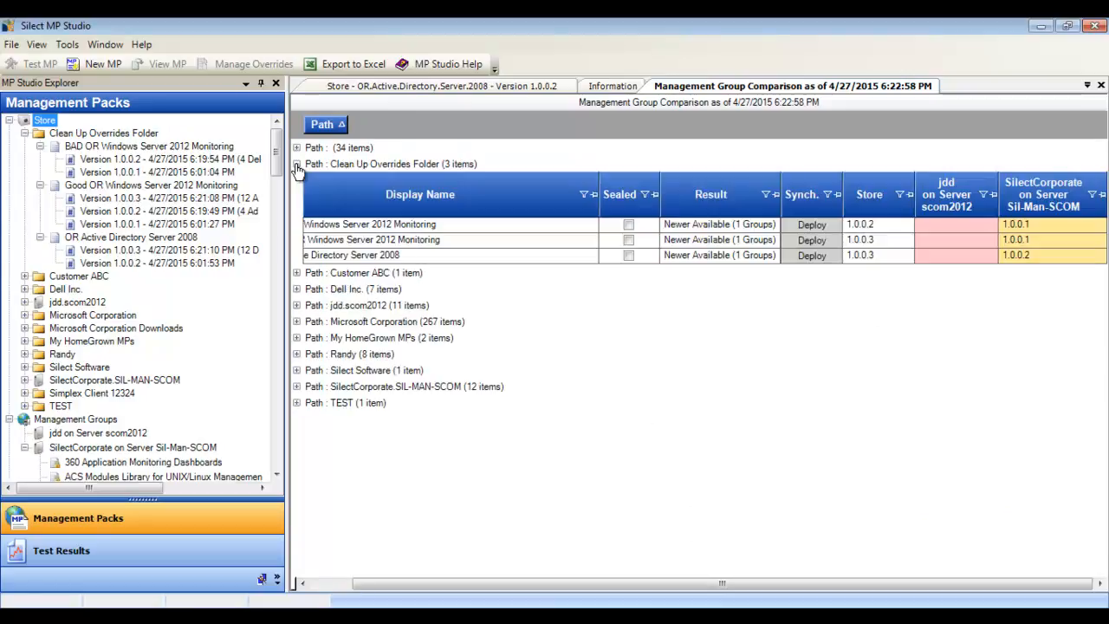
pyautogui.moveTo(616, 586); pyautogui.dragTo(574, 595)
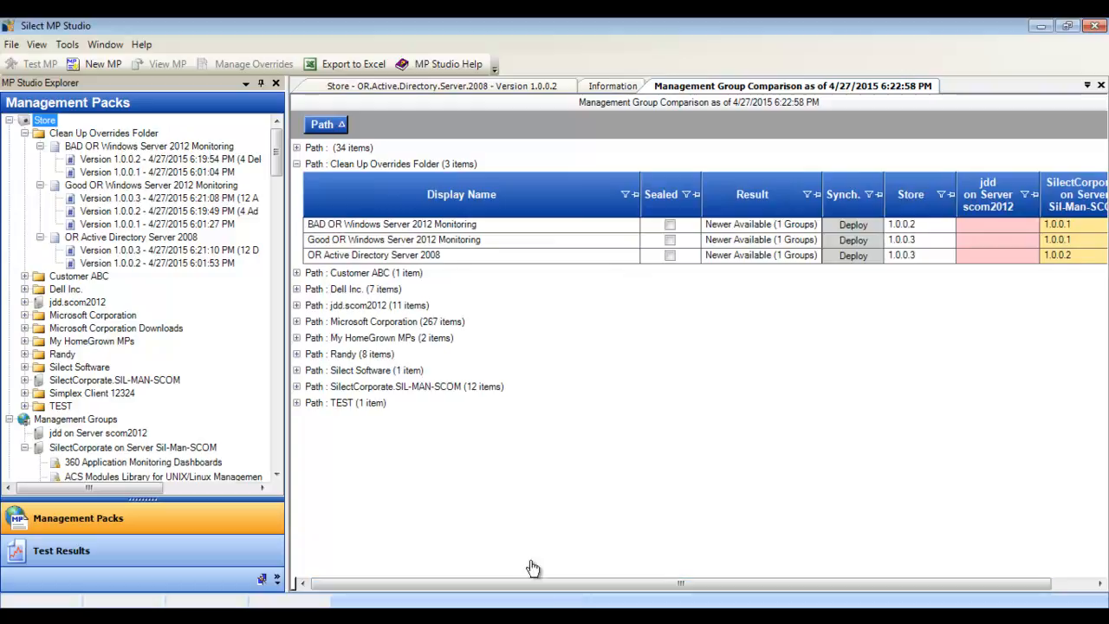
# Step: Review the packs that must be deployed along with Good OR Windows Server 2012 Monitoring from the comparison, and decline the deployment
pyautogui.click(378, 247)
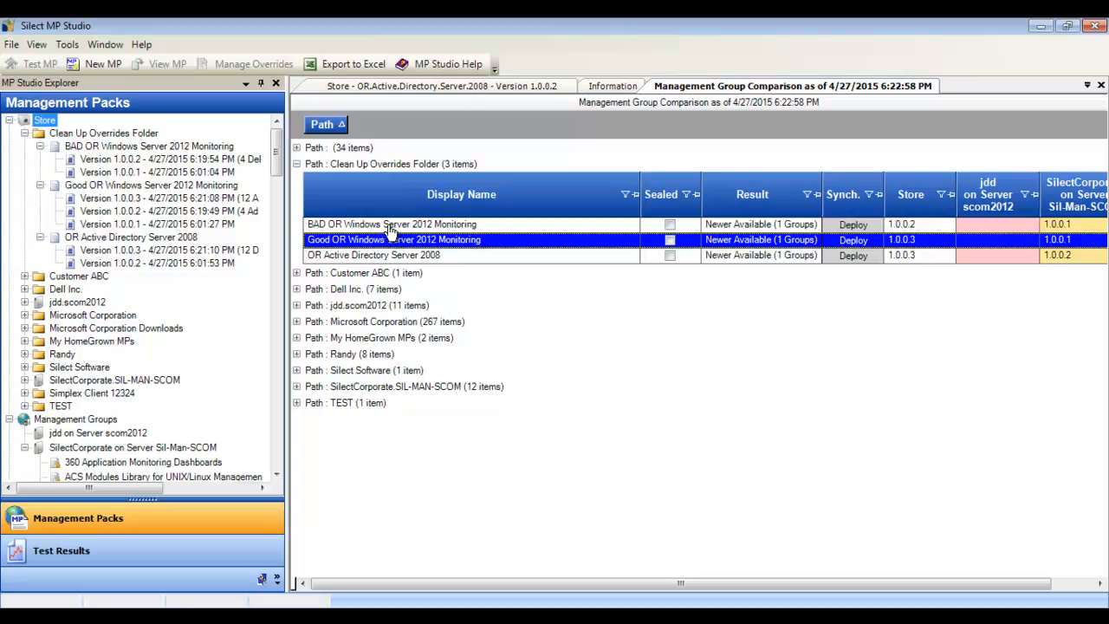
pyautogui.moveTo(771, 251)
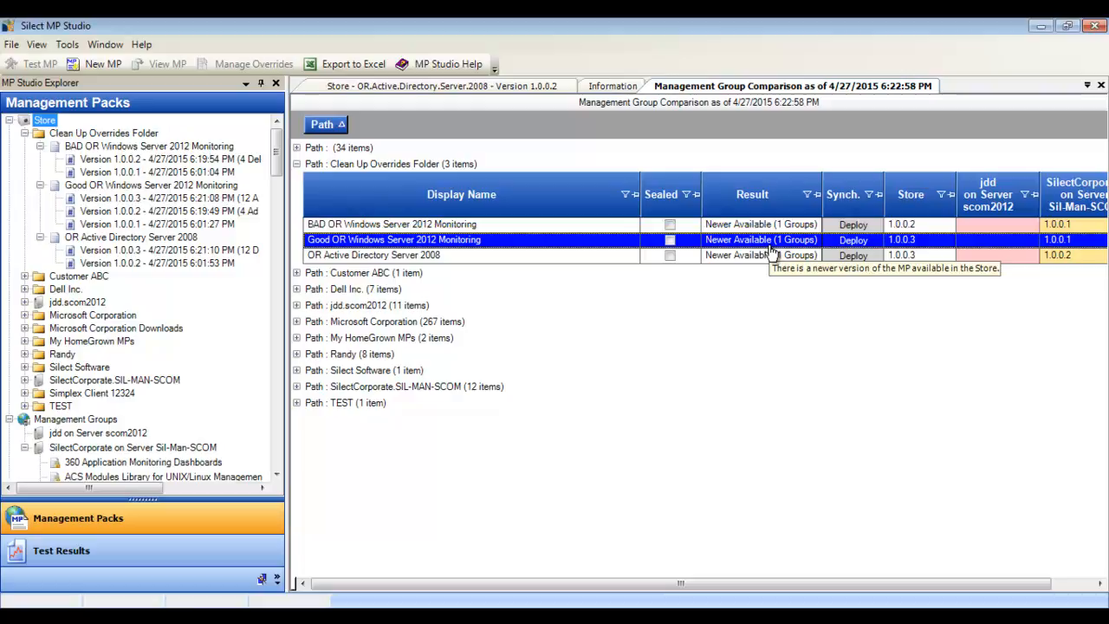
pyautogui.click(854, 243)
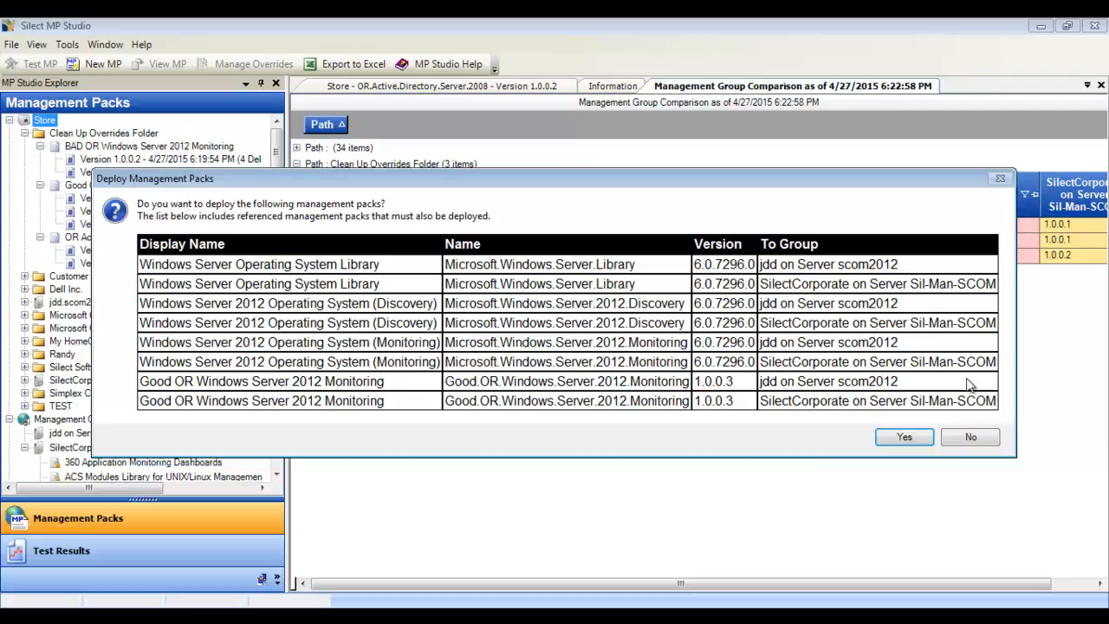
pyautogui.click(971, 439)
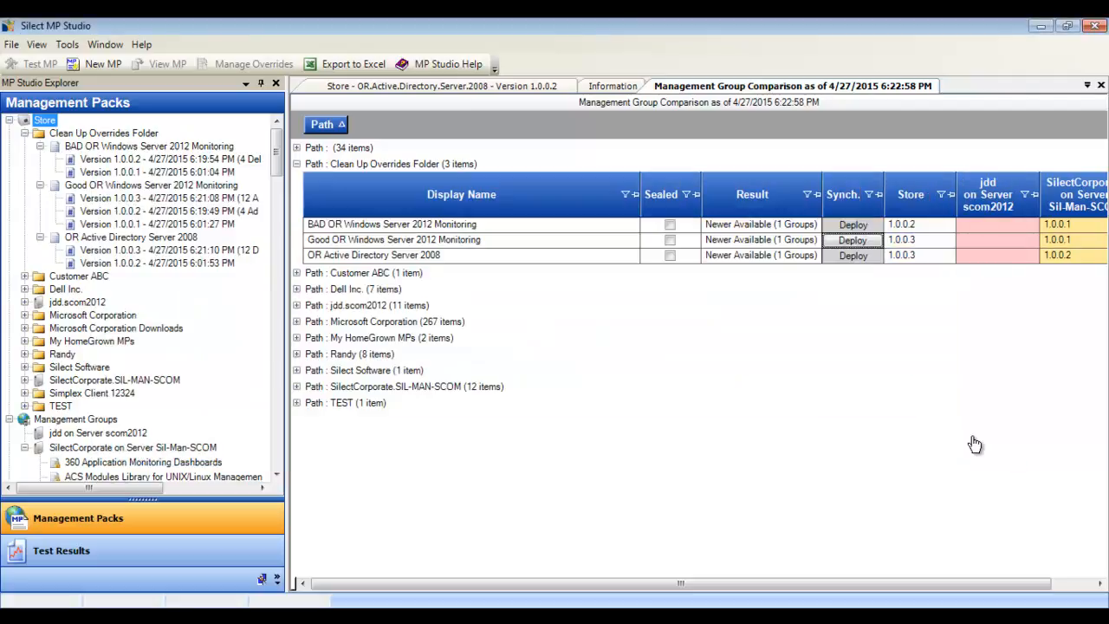
# Step: Check which management groups can receive a direct deployment of Good OR Windows Server 2012 Monitoring version 1.0.0.3, without choosing one
pyautogui.rightClick(162, 201)
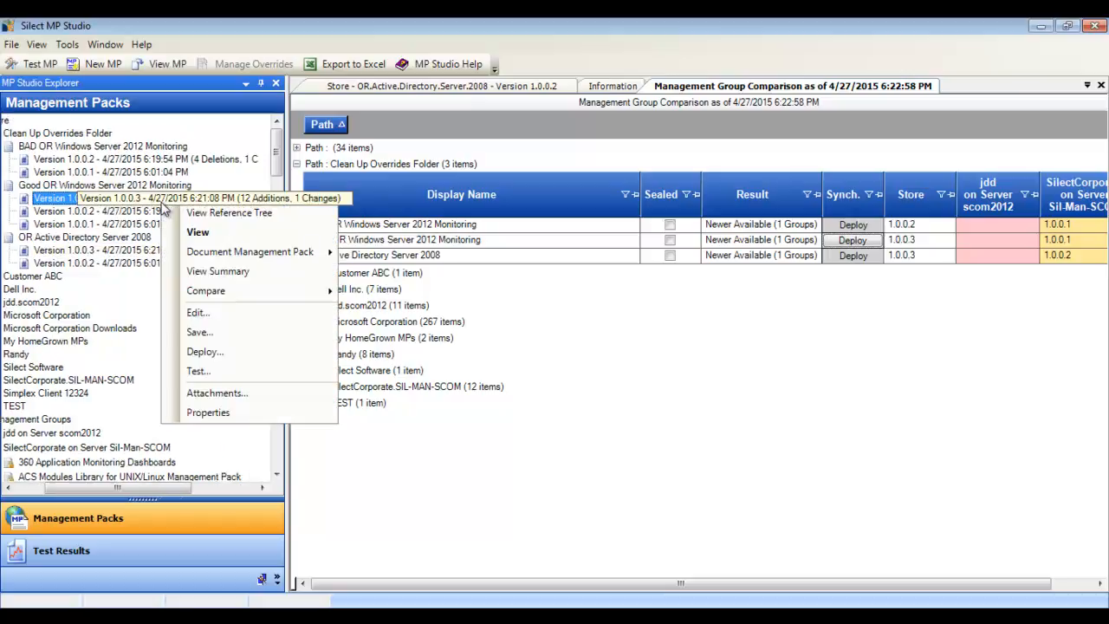
pyautogui.click(223, 354)
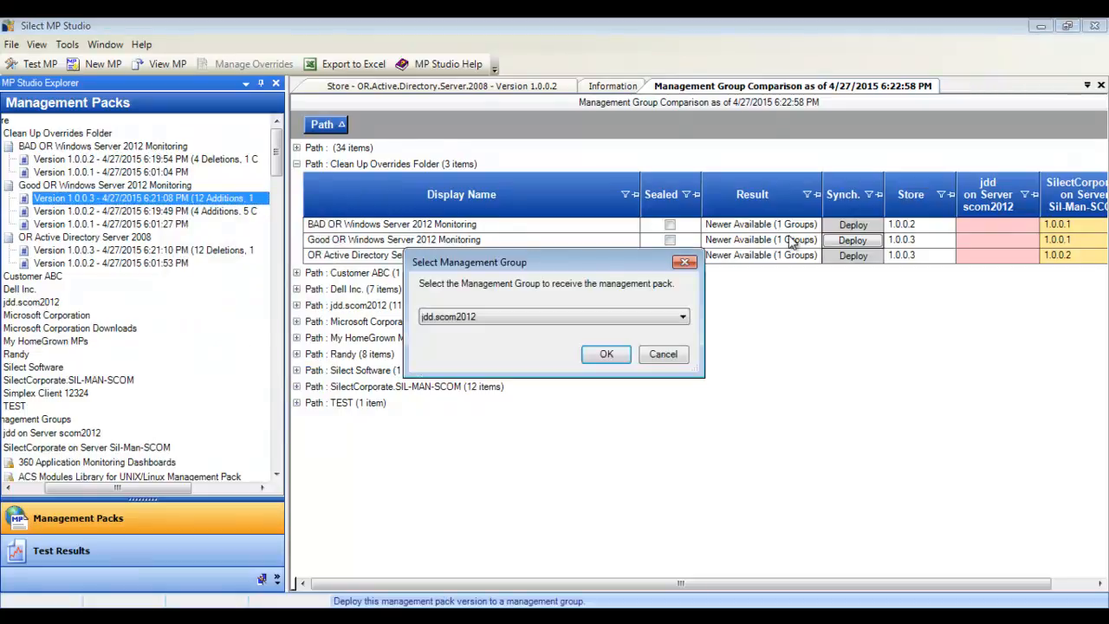
pyautogui.click(683, 316)
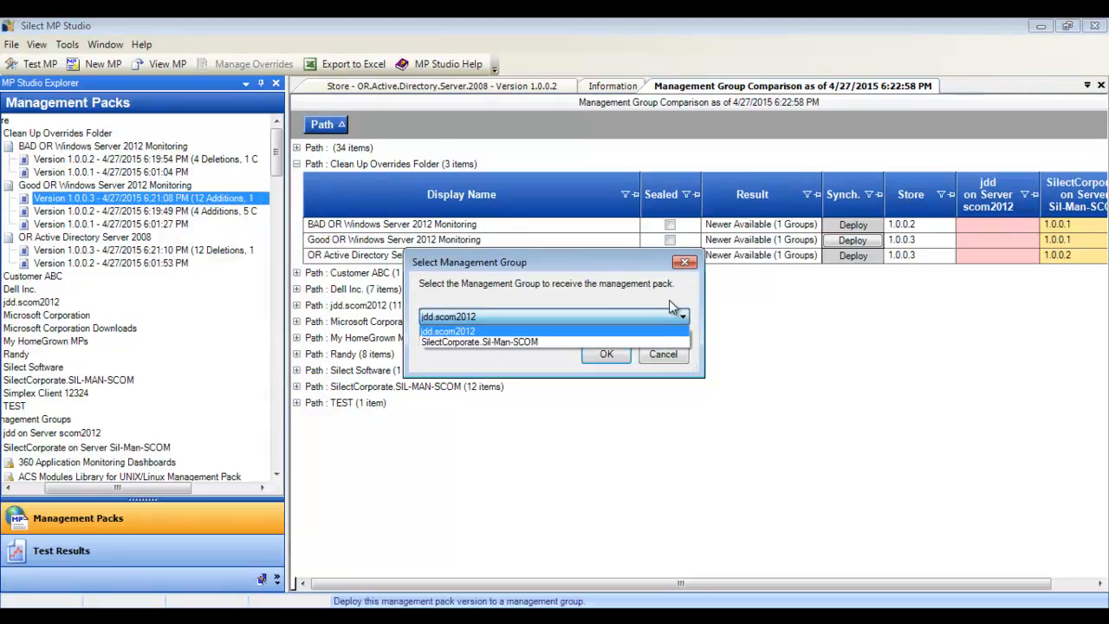
pyautogui.click(670, 354)
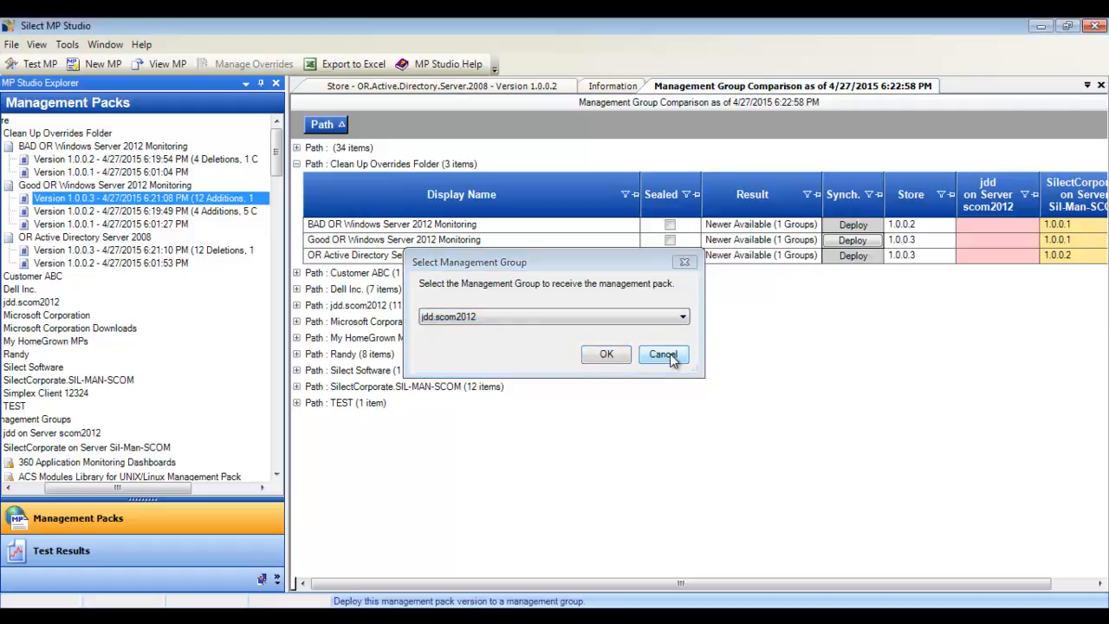